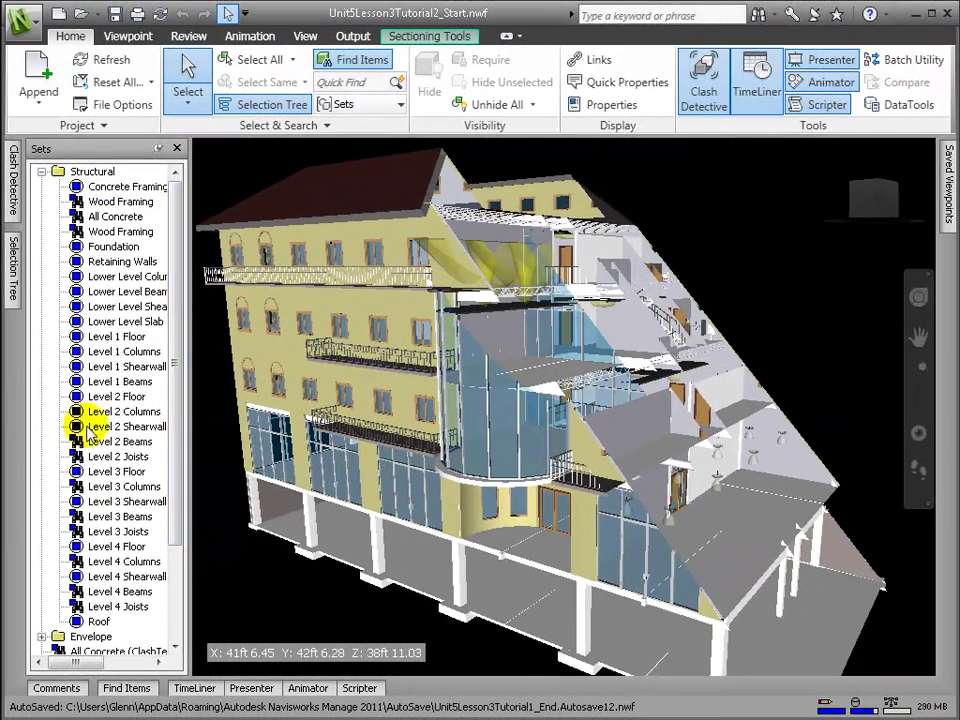
# Play the TimeLiner construction simulation from the Simulate tab through to 4/22/2011
pyautogui.moveTo(178, 508); pyautogui.dragTo(193, 642)
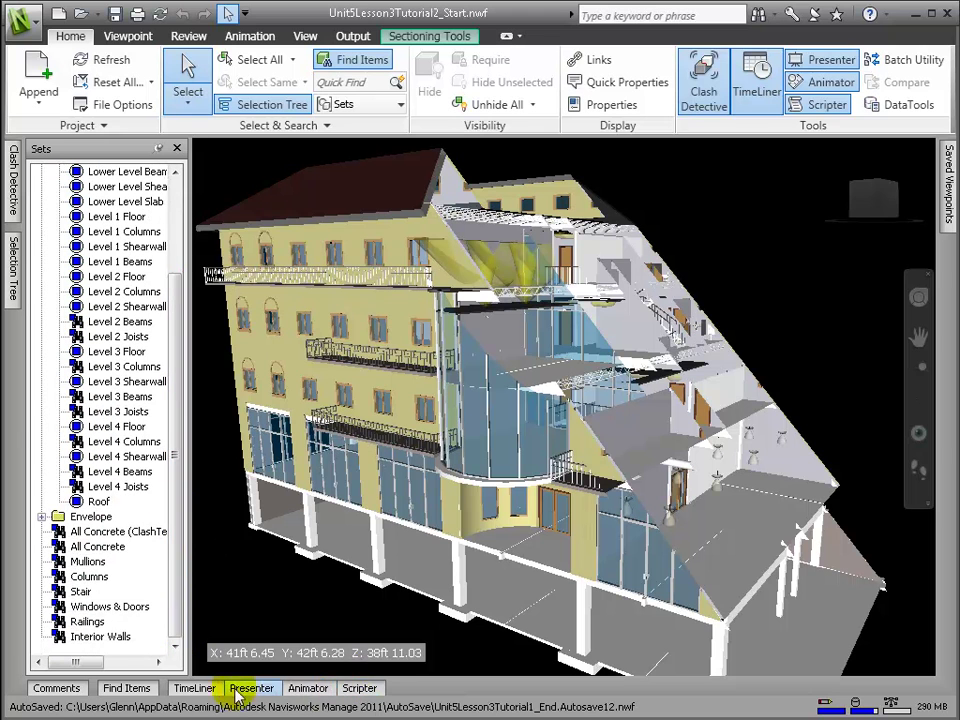
pyautogui.click(194, 688)
pyautogui.click(291, 469)
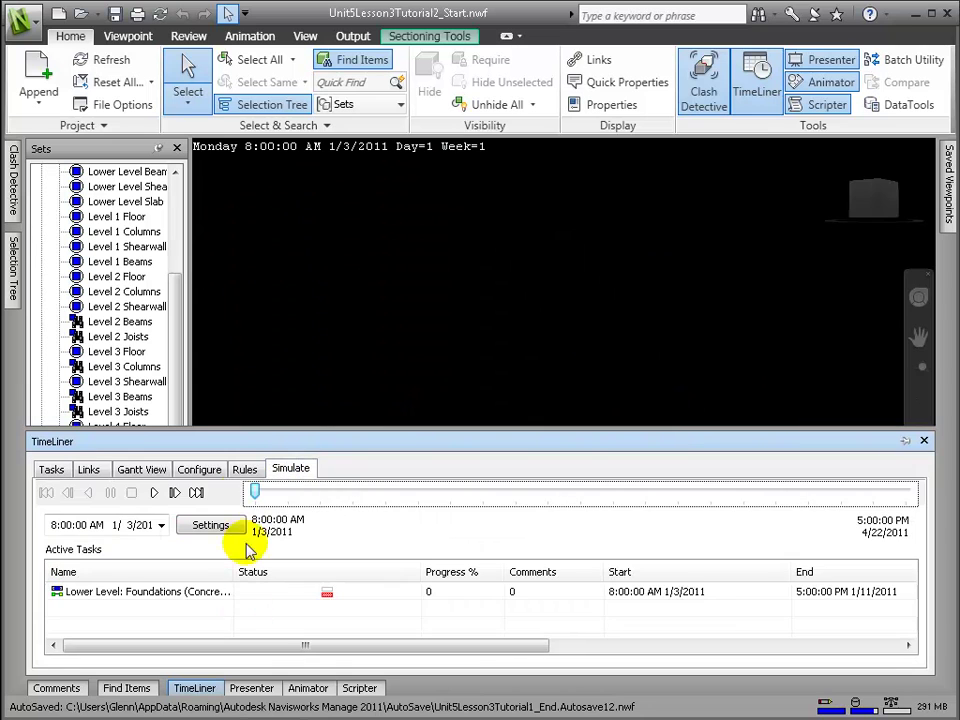
pyautogui.moveTo(256, 427); pyautogui.dragTo(256, 532)
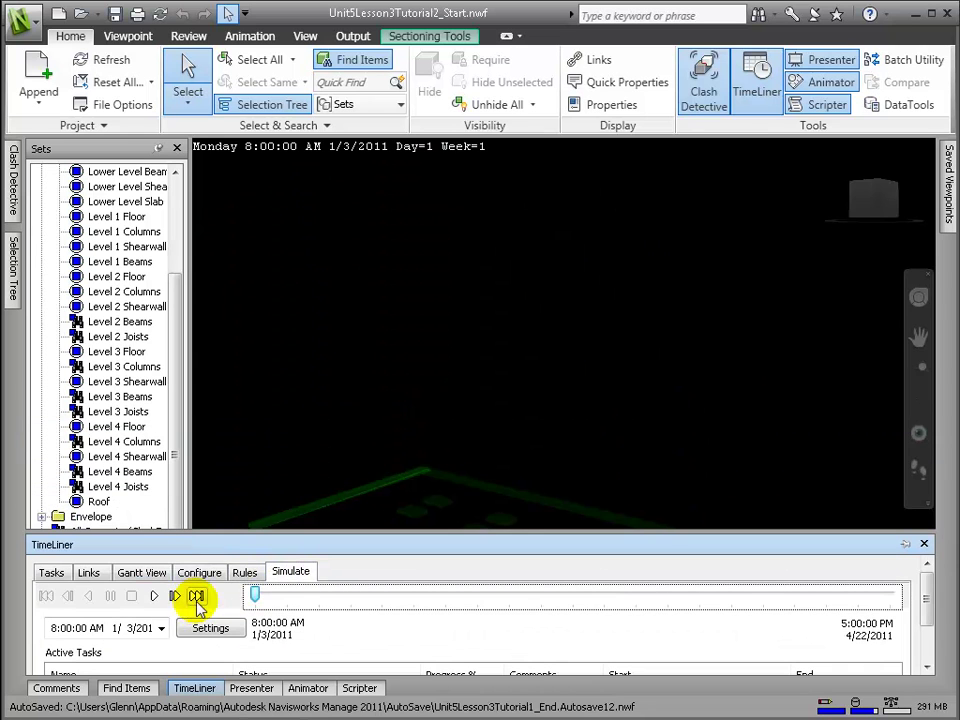
pyautogui.click(155, 596)
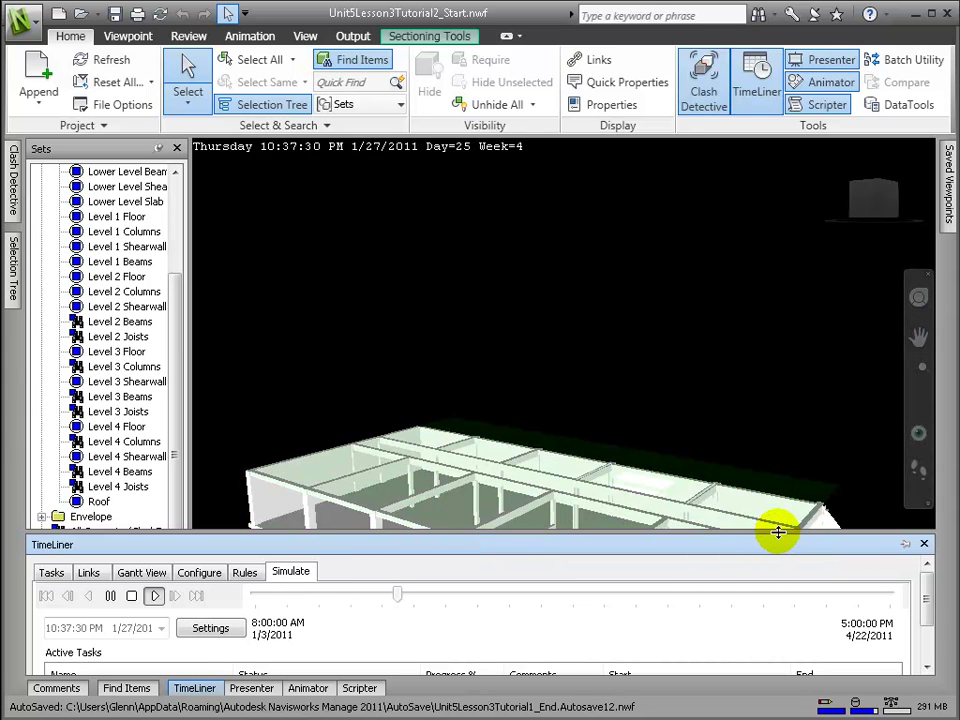
pyautogui.moveTo(778, 530); pyautogui.dragTo(772, 566)
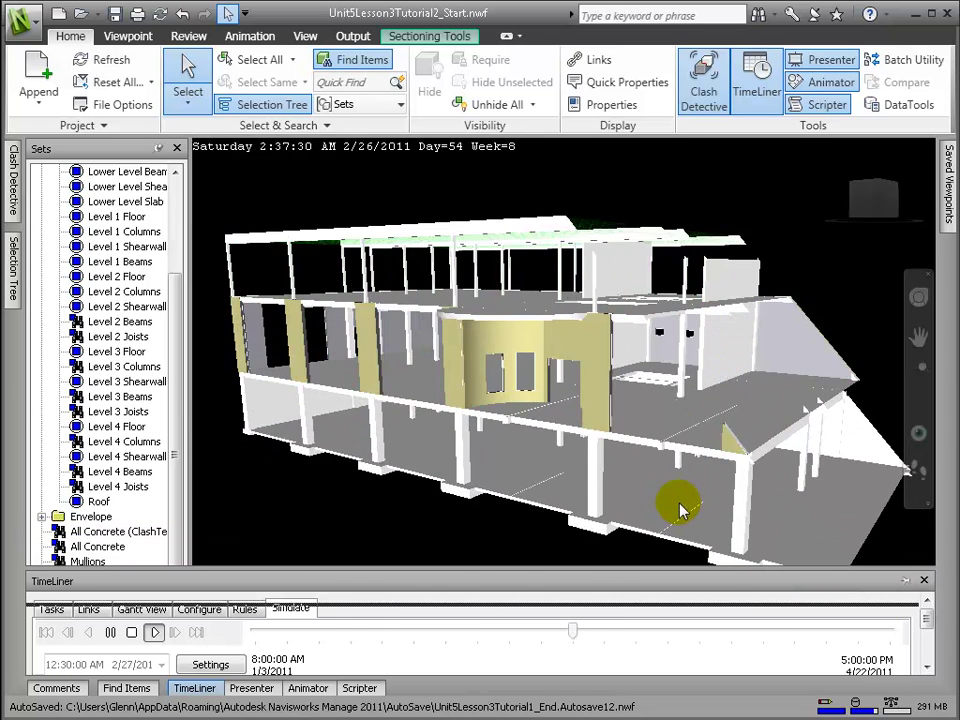
pyautogui.moveTo(675, 504); pyautogui.dragTo(617, 429, button='middle')
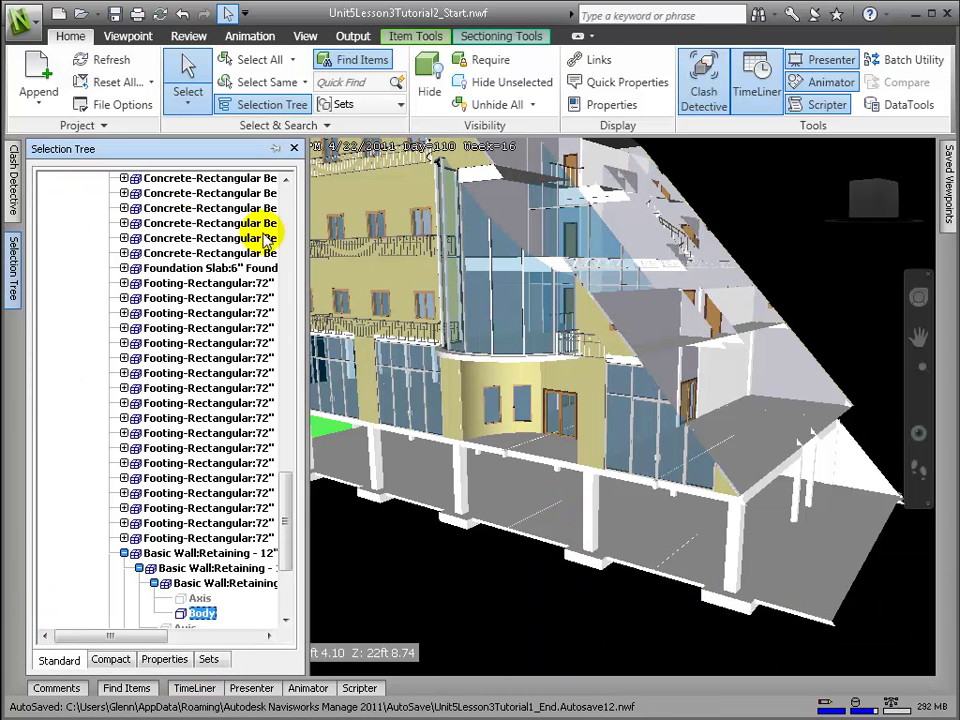
# Collapse Structural_Model.ifc in the Selection Tree and append the Construction_Equipment file
pyautogui.click(286, 190)
pyautogui.click(288, 196)
pyautogui.click(49, 192)
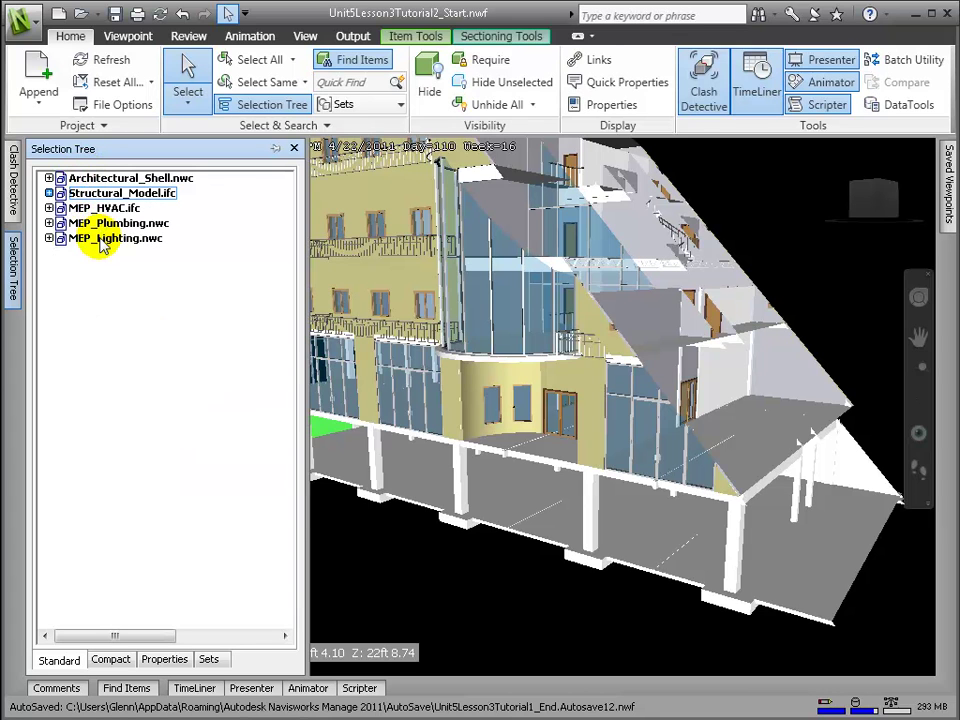
pyautogui.click(38, 102)
pyautogui.click(62, 138)
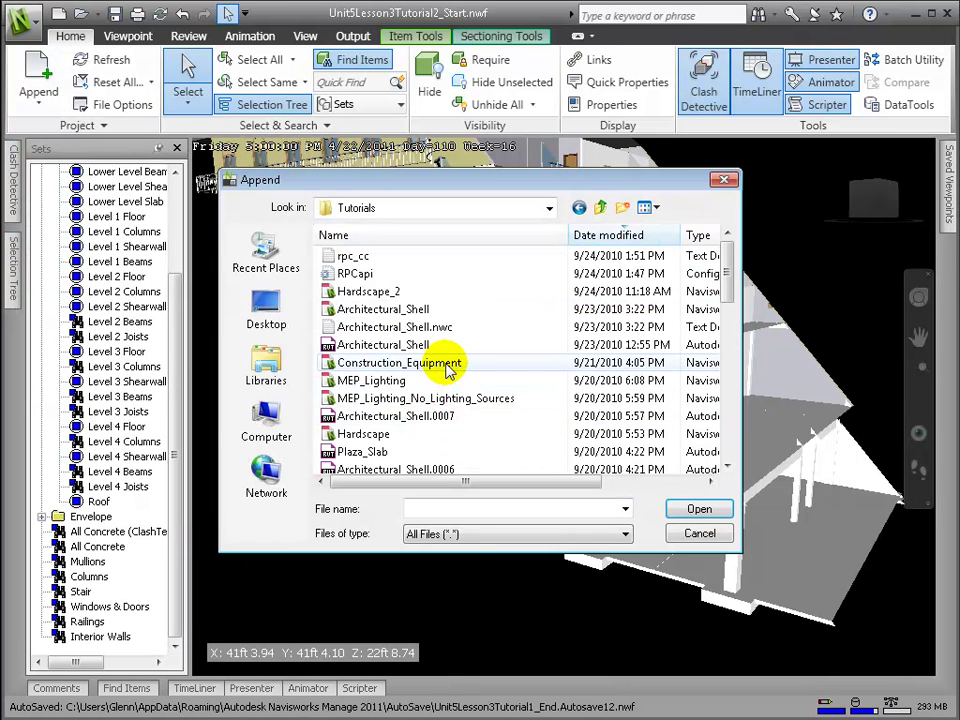
pyautogui.click(430, 363)
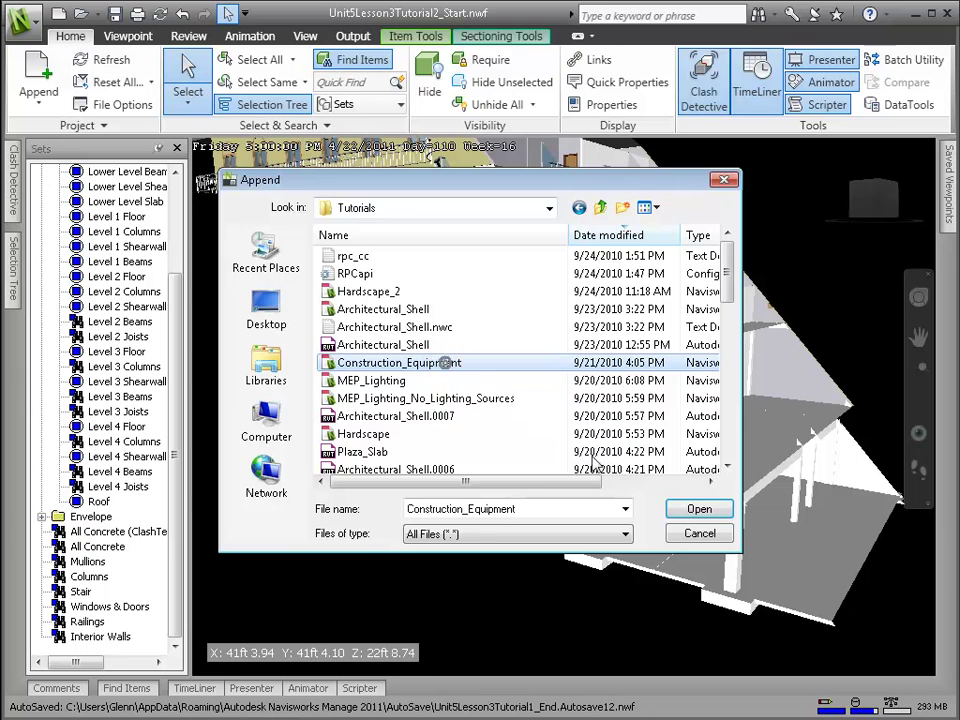
pyautogui.click(697, 508)
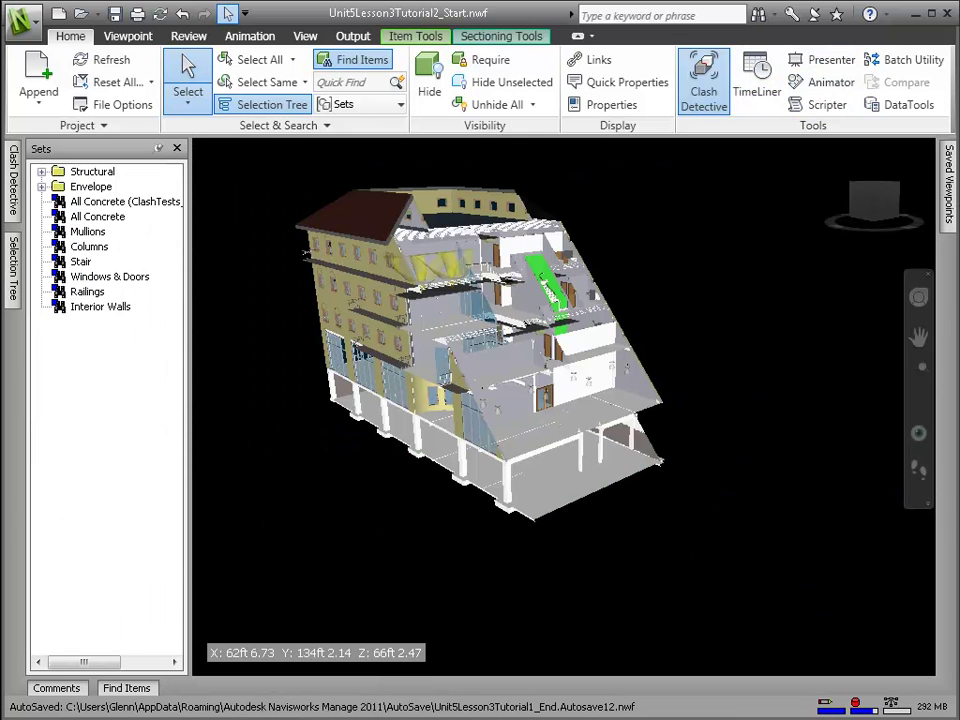
# Switch to the Structural Frame-Overall viewpoint and expand Construction_Equipment in the Selection Tree
pyautogui.moveTo(953, 175)
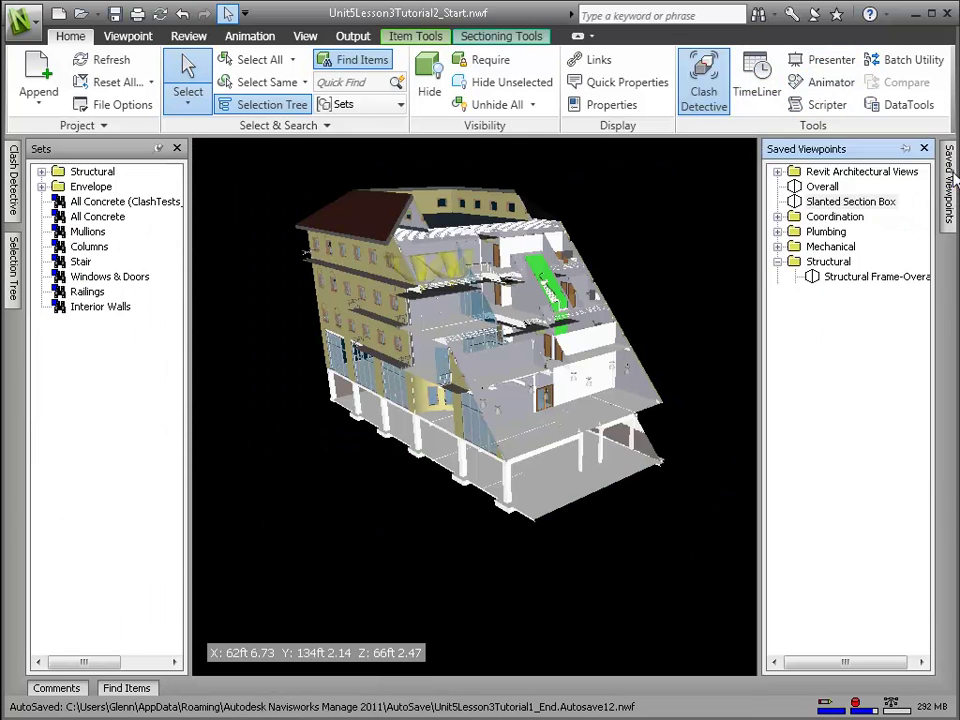
pyautogui.click(835, 276)
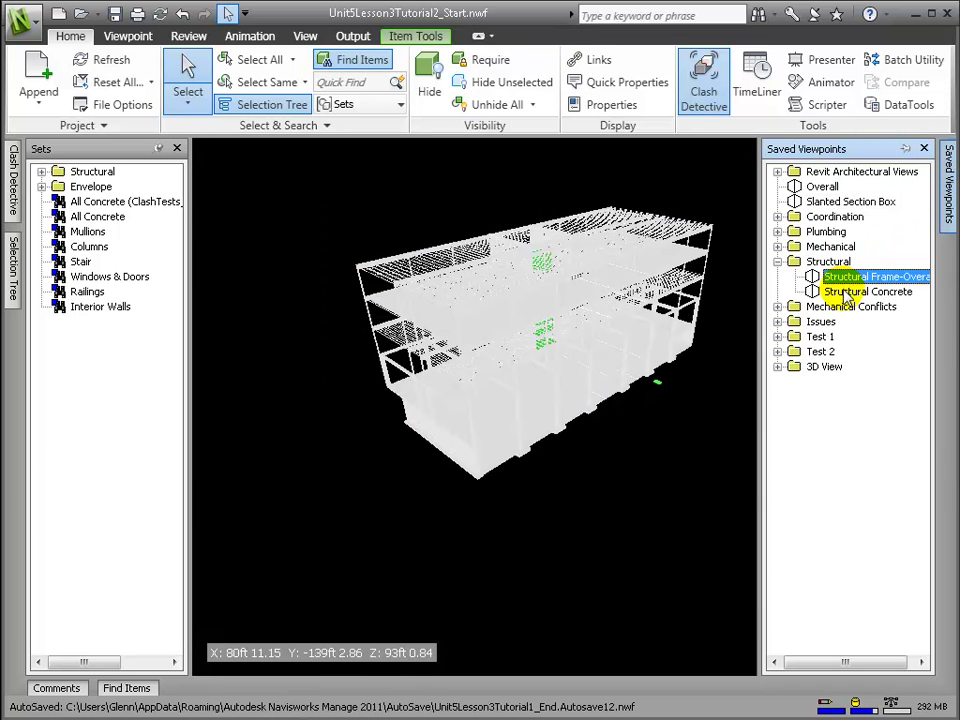
pyautogui.keyDown('shift'); pyautogui.moveTo(645, 476); pyautogui.dragTo(611, 450, button='middle'); pyautogui.keyUp('shift')
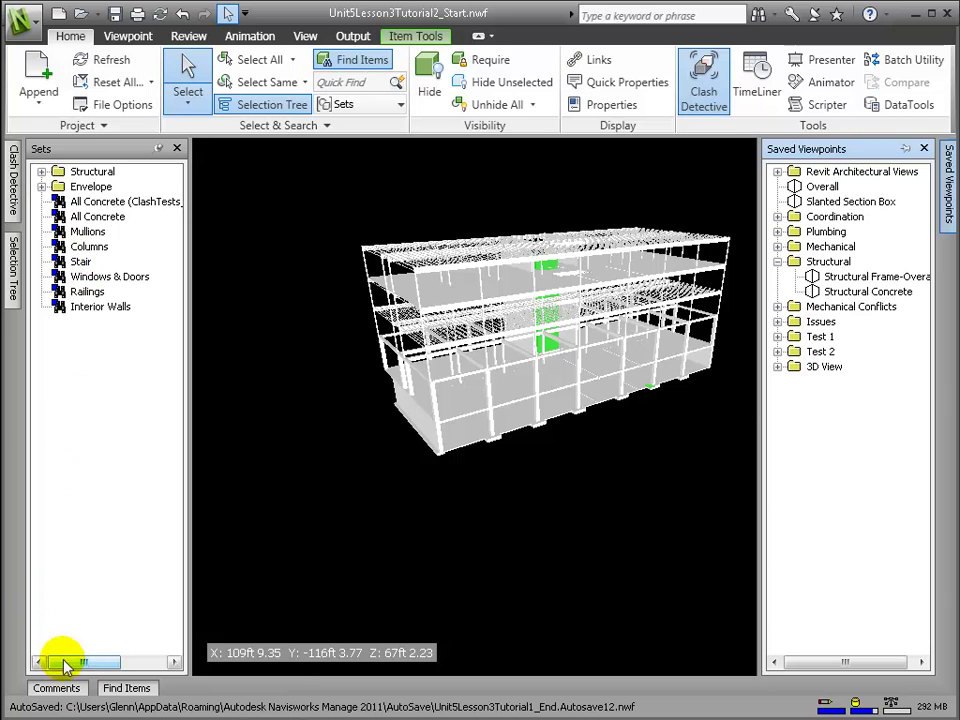
pyautogui.moveTo(14, 275)
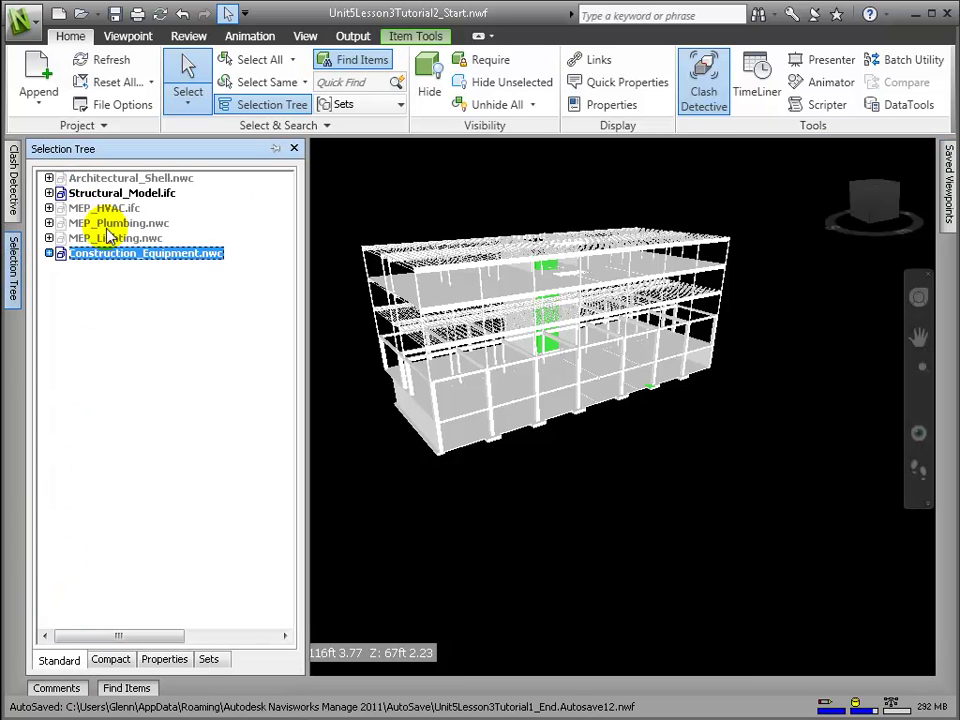
pyautogui.rightClick(125, 258)
pyautogui.click(200, 261)
# Inspect the equipment inside the structural frame, then return to the Overall viewpoint
pyautogui.click(547, 500)
pyautogui.keyDown('shift'); pyautogui.moveTo(692, 429); pyautogui.dragTo(656, 429, button='middle'); pyautogui.keyUp('shift')
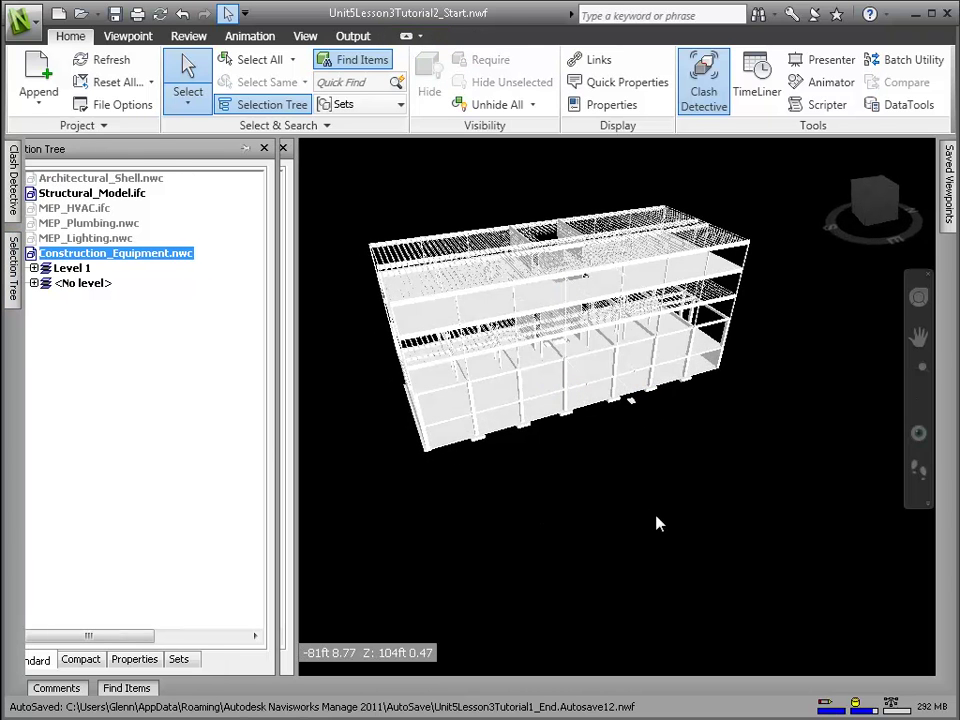
pyautogui.moveTo(658, 531); pyautogui.dragTo(617, 491, button='middle')
pyautogui.scroll(2, 556, 420)
pyautogui.scroll(2, 556, 420)
pyautogui.click(540, 326)
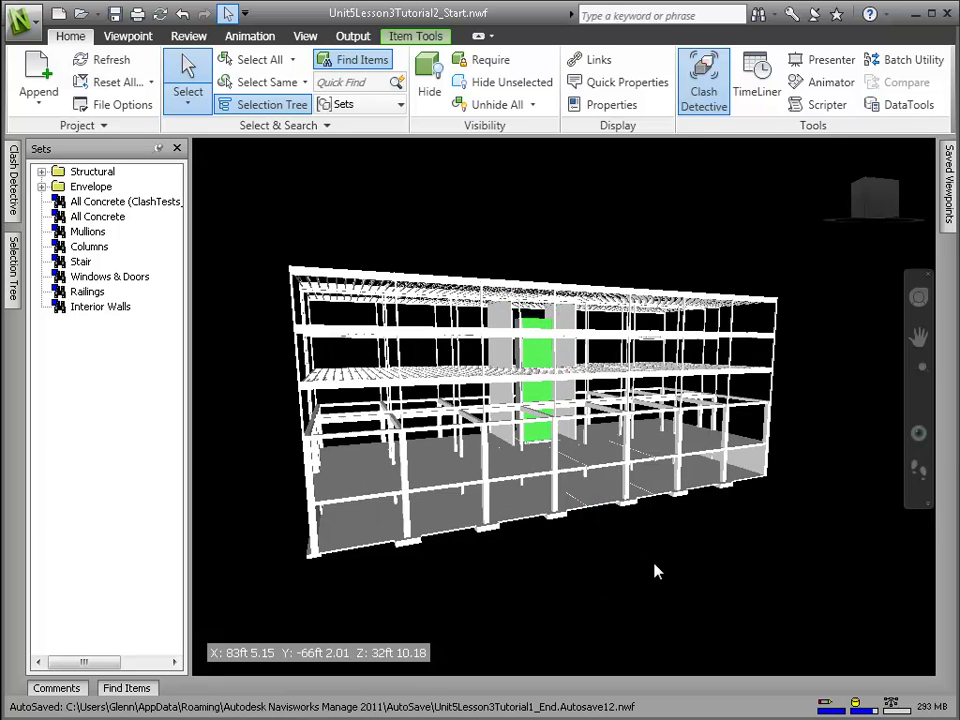
pyautogui.keyDown('shift'); pyautogui.moveTo(651, 577); pyautogui.dragTo(645, 576, button='middle'); pyautogui.keyUp('shift')
pyautogui.click(718, 576)
pyautogui.click(590, 365)
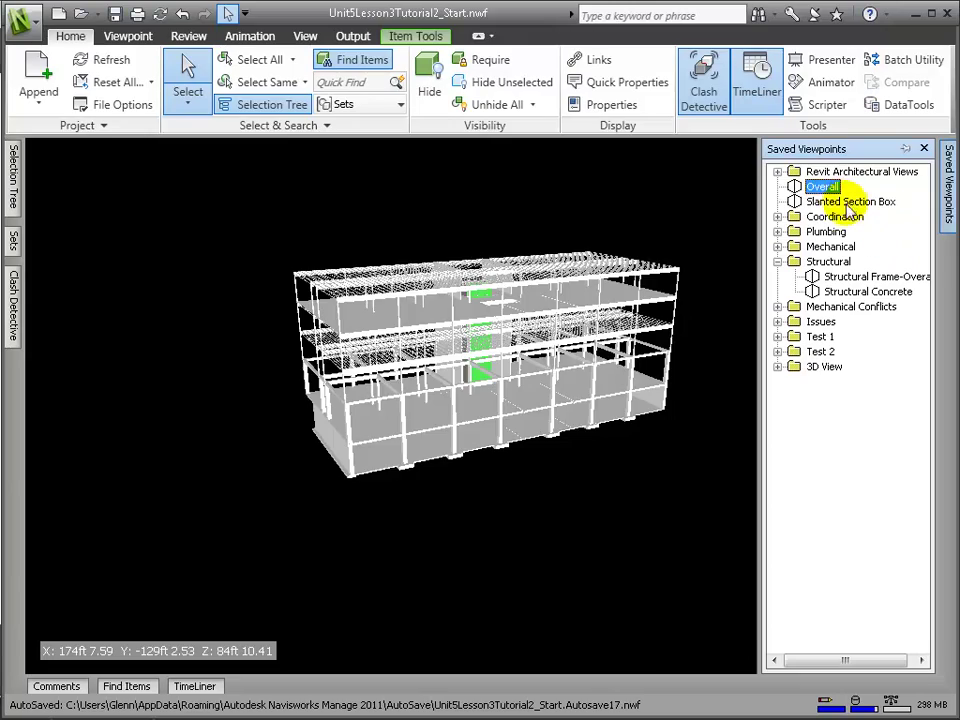
pyautogui.click(823, 187)
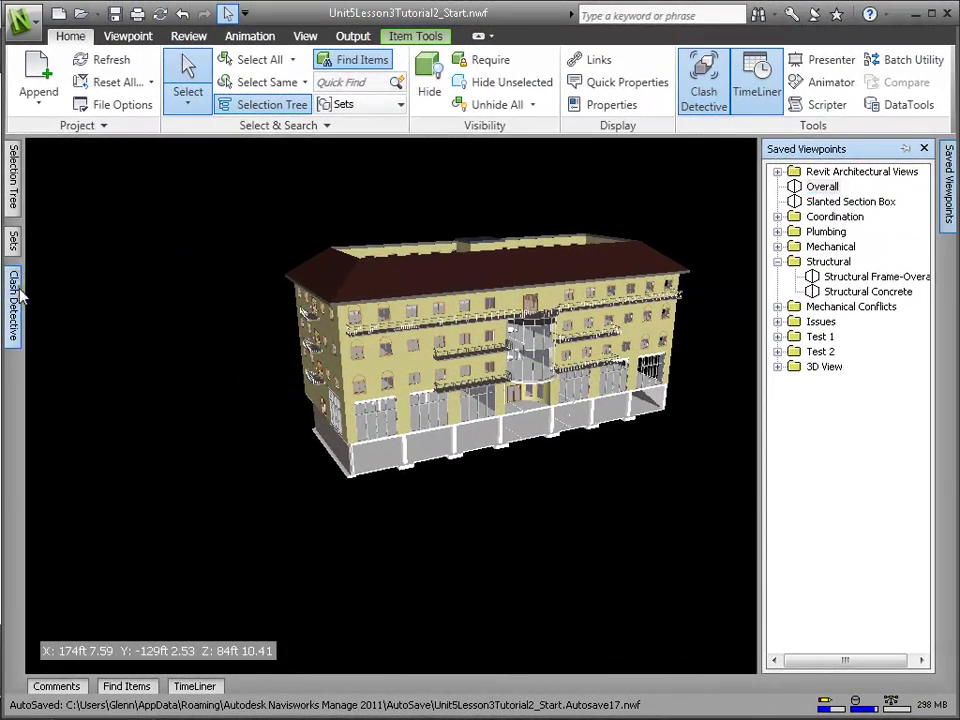
# In Clash Detective's Select tab, keep Construction_Equipment as one side of the test
pyautogui.click(15, 295)
pyautogui.click(362, 148)
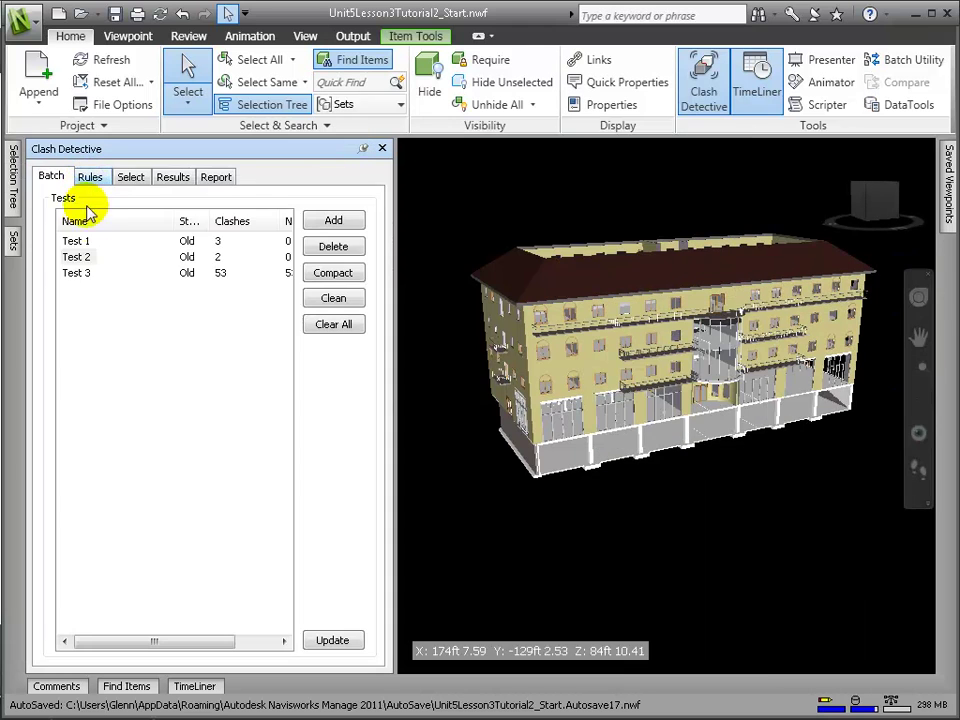
pyautogui.click(92, 177)
pyautogui.click(131, 176)
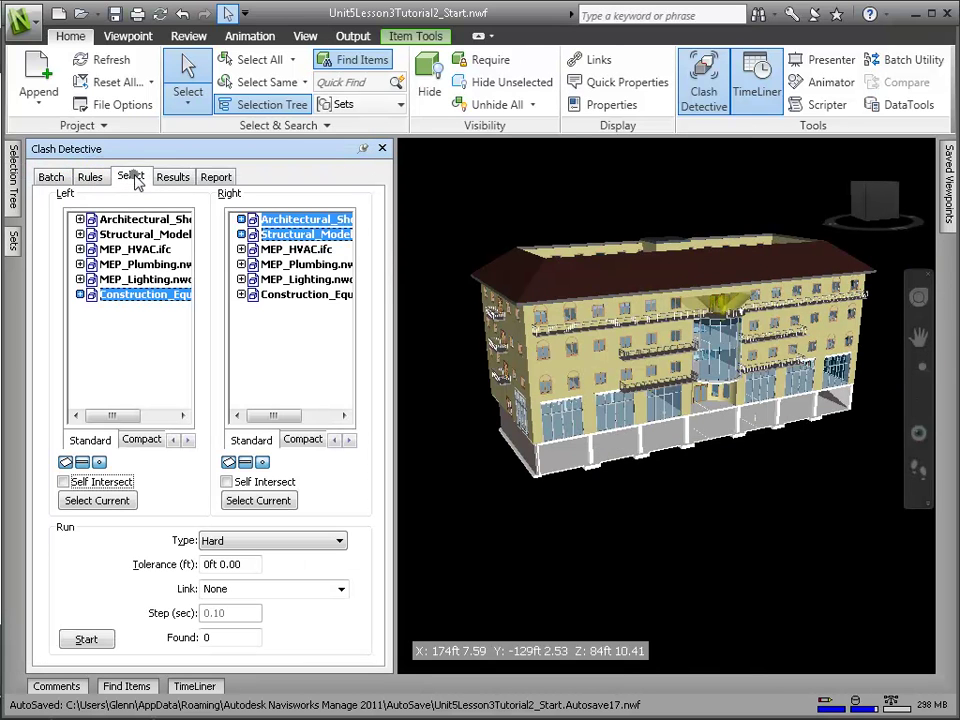
pyautogui.click(140, 300)
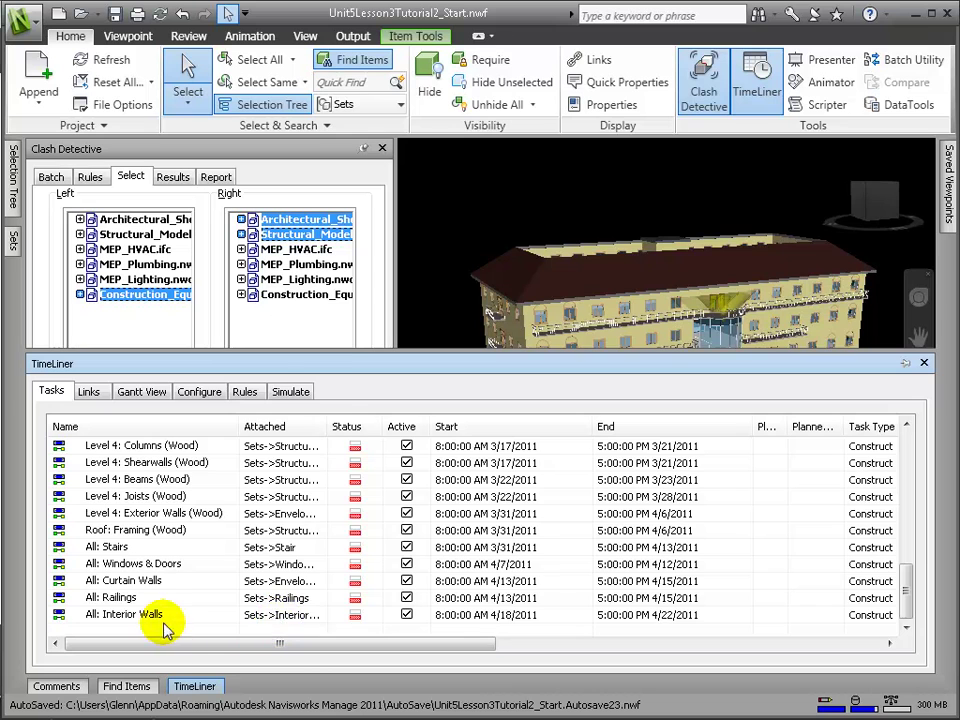
# Add a TimeLiner task named Materials Lift and attach the Materials set to it
pyautogui.rightClick(165, 618)
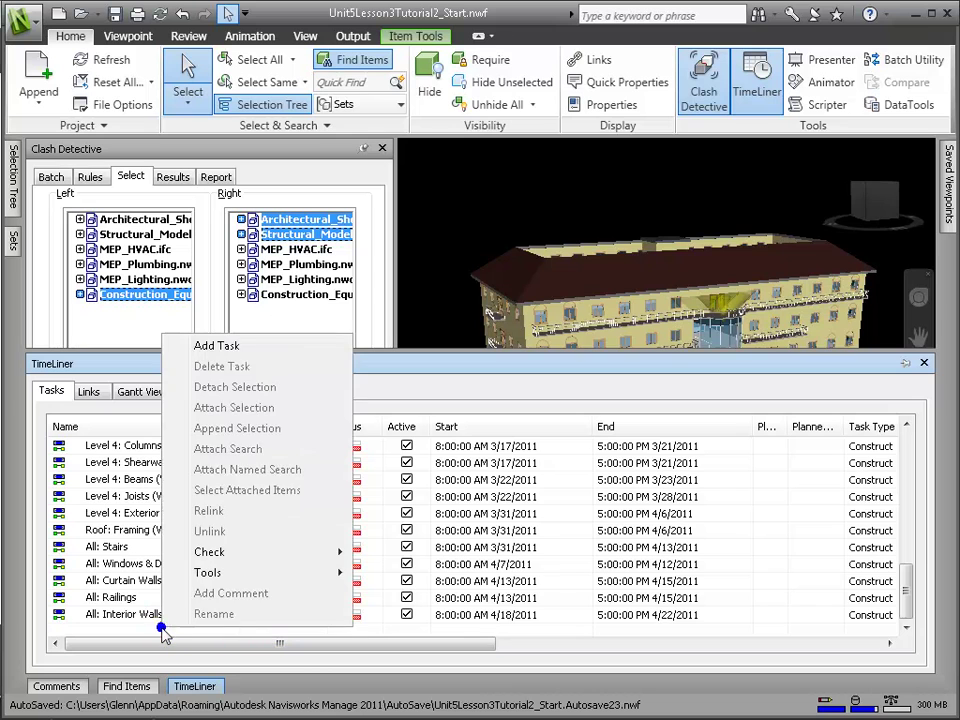
pyautogui.click(225, 346)
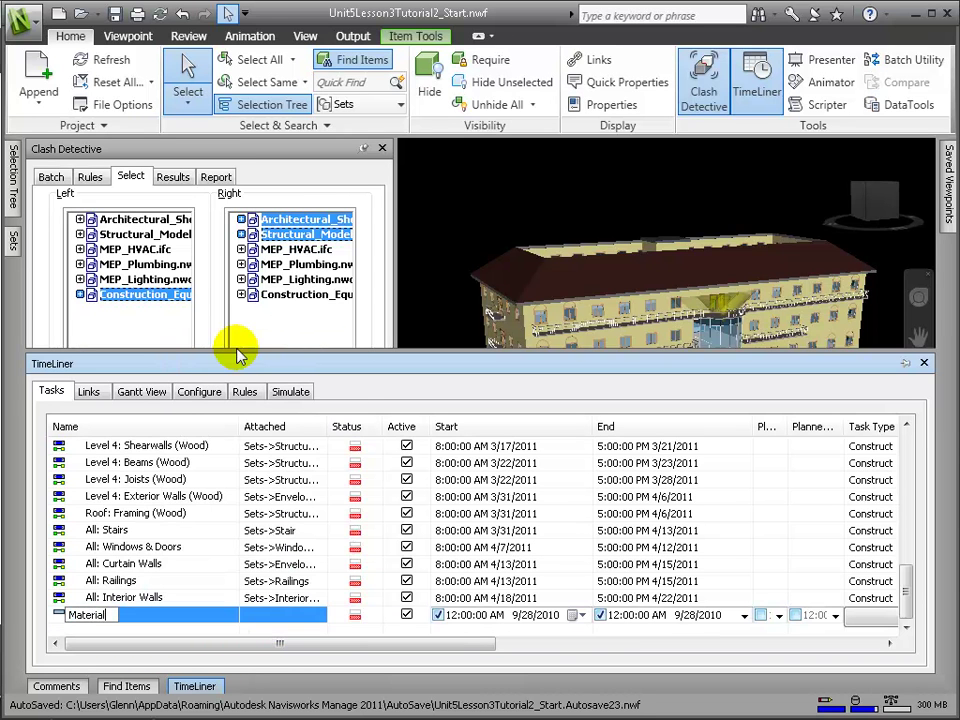
pyautogui.write('Materials Lift')
pyautogui.press('Return')
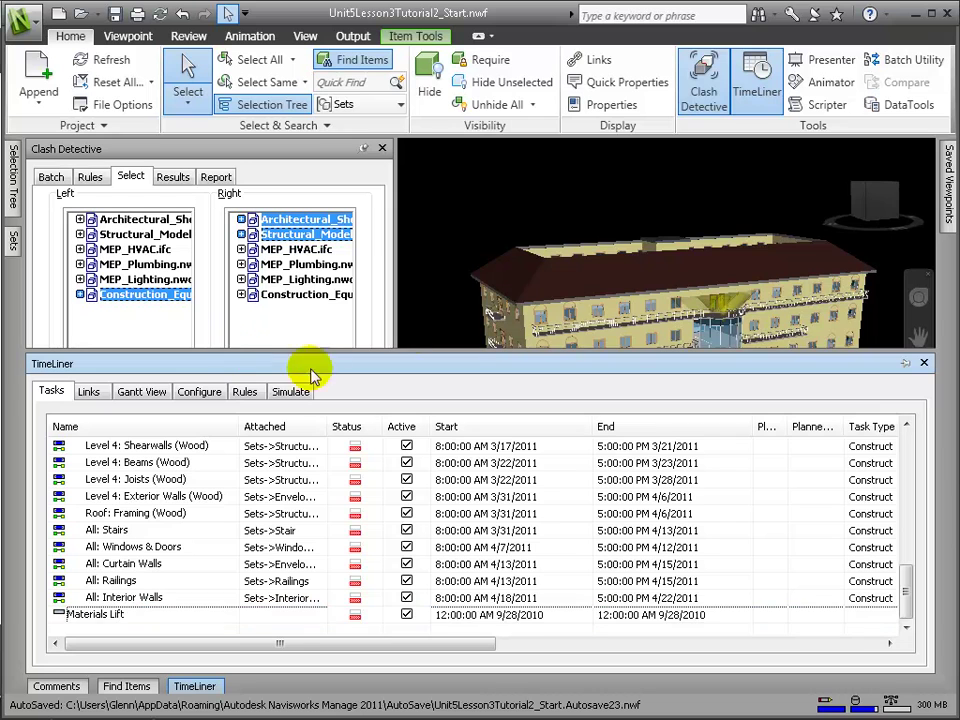
pyautogui.rightClick(305, 617)
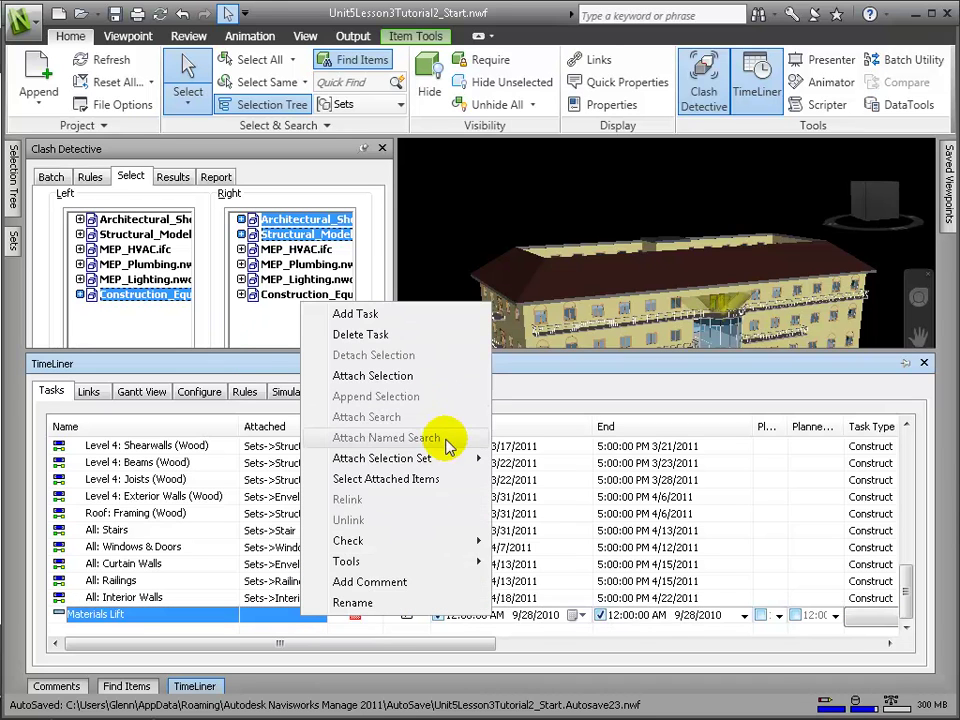
pyautogui.moveTo(450, 457)
pyautogui.click(580, 665)
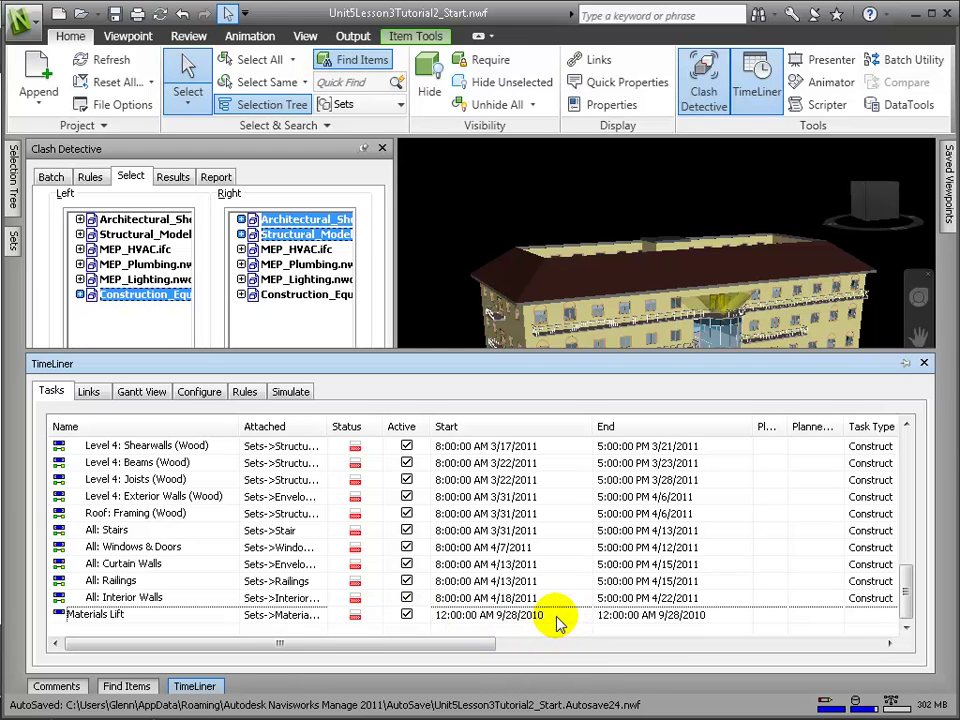
# Schedule Materials Lift from 2/1/2011 to 4/22/2011, keeping it a Construct task
pyautogui.click(558, 618)
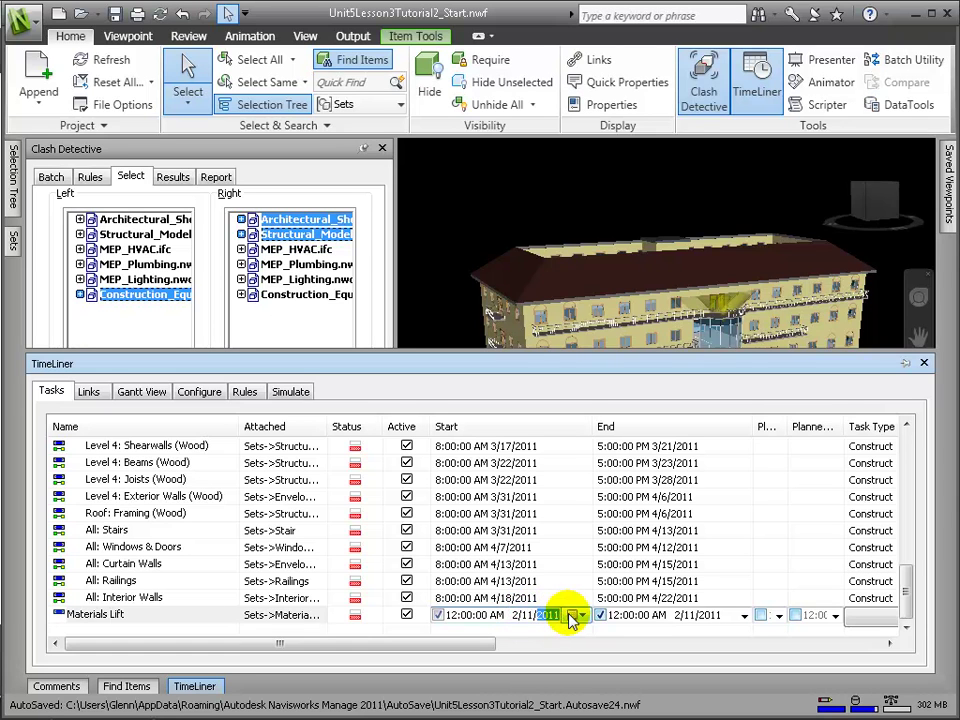
pyautogui.click(527, 617)
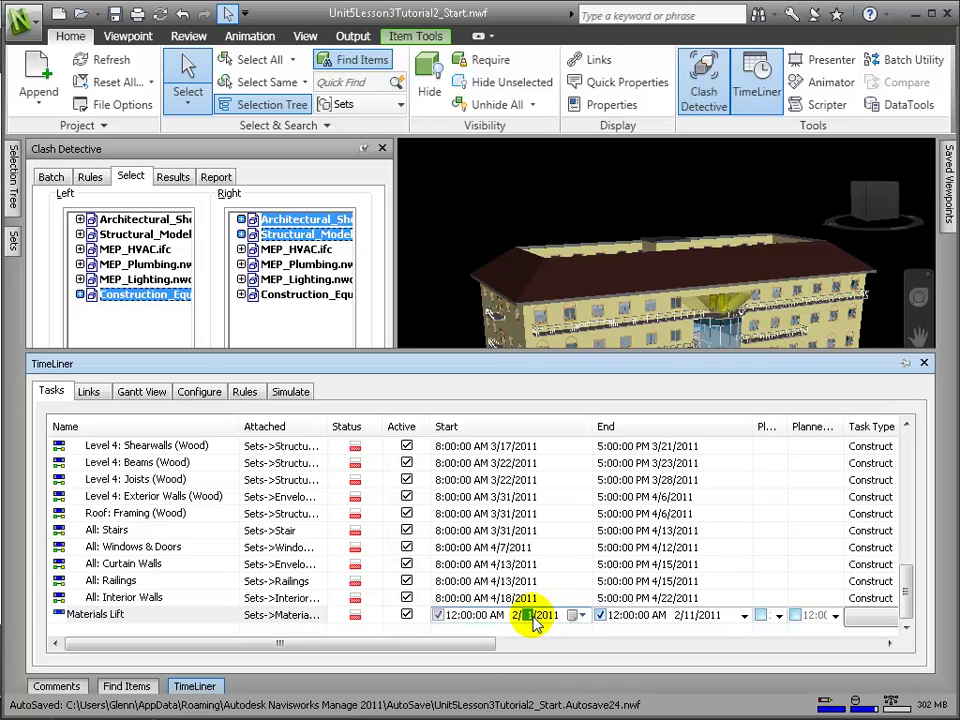
pyautogui.write('1')
pyautogui.click(708, 615)
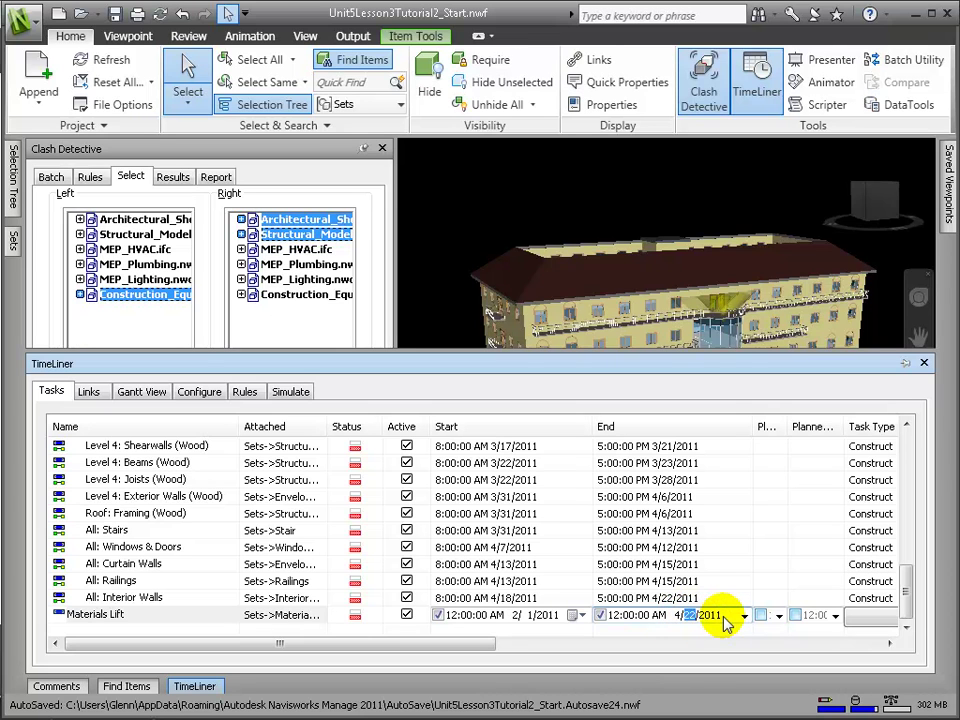
pyautogui.click(869, 621)
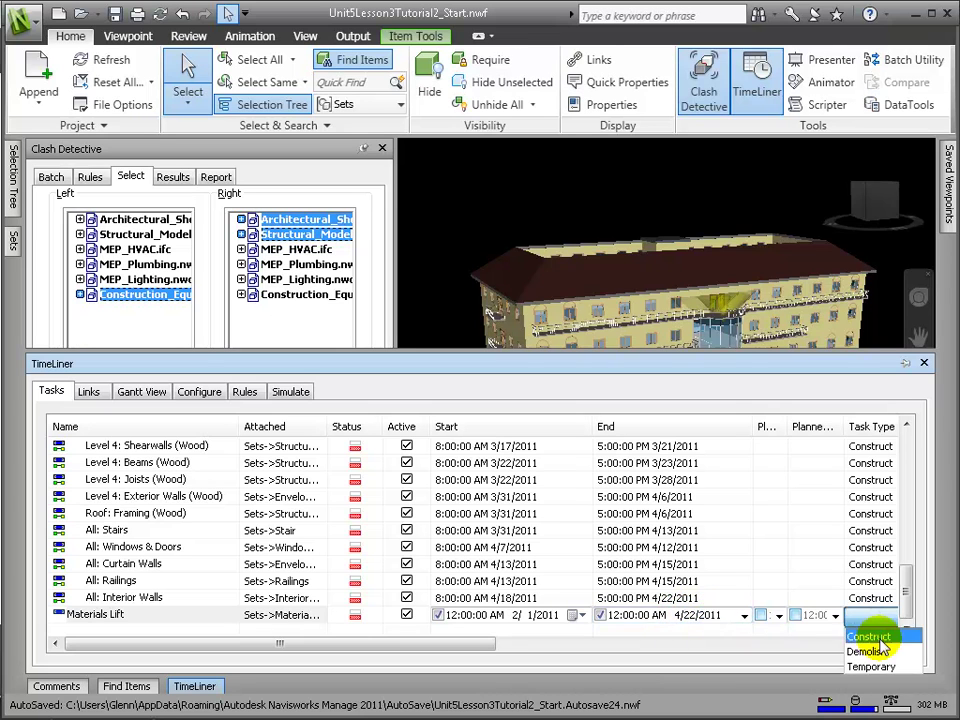
pyautogui.click(868, 636)
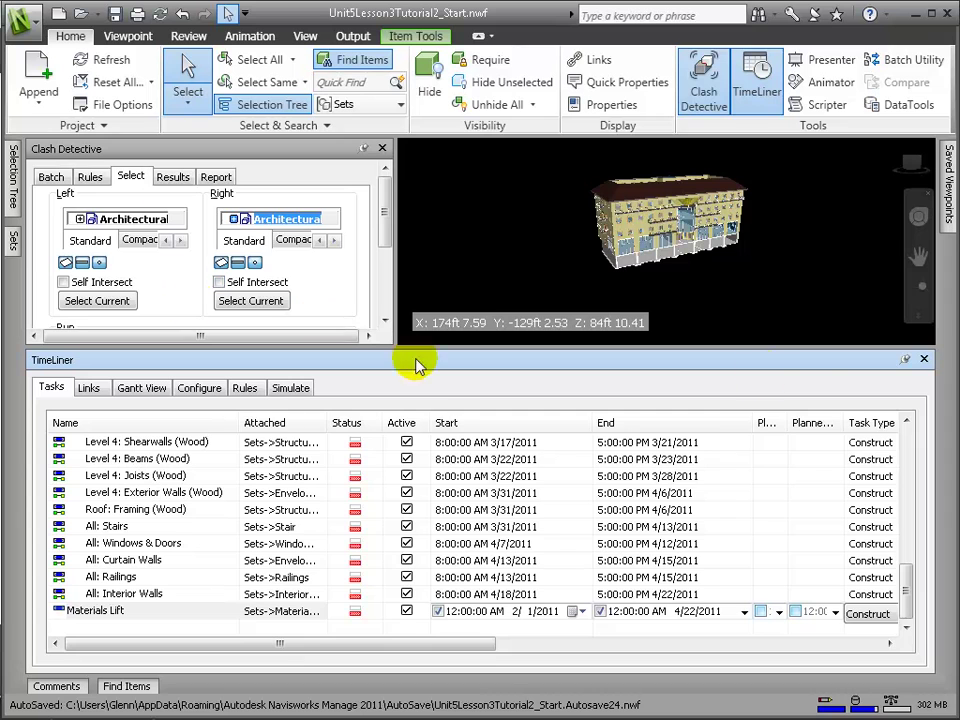
# Close TimeLiner, confirm the TimeLiner link, and run the clash test, finding 124 clashes
pyautogui.click(922, 359)
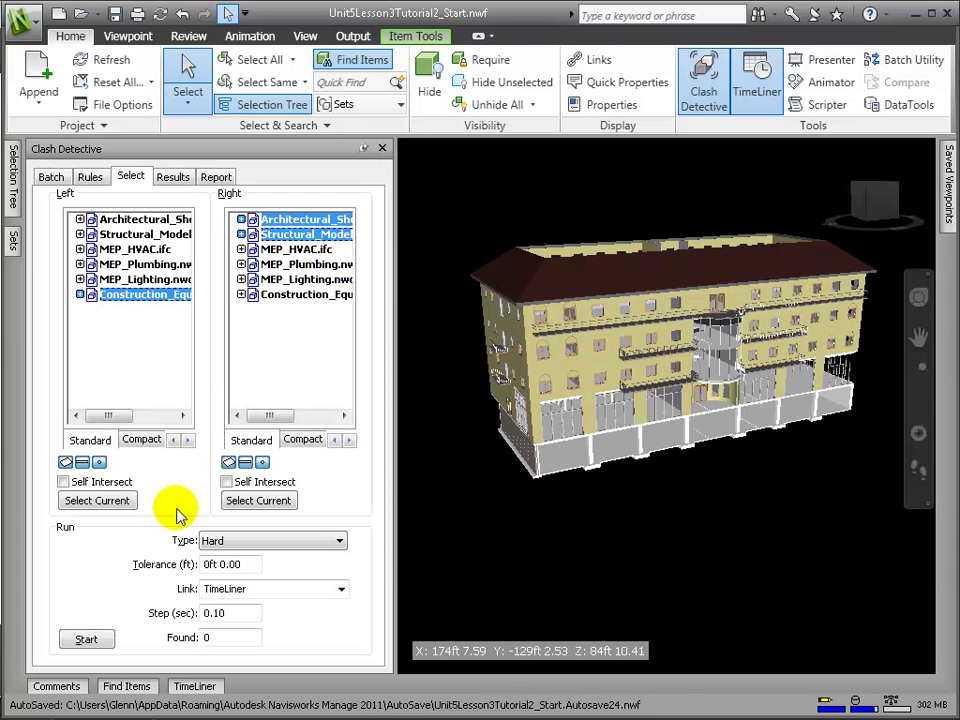
pyautogui.click(304, 592)
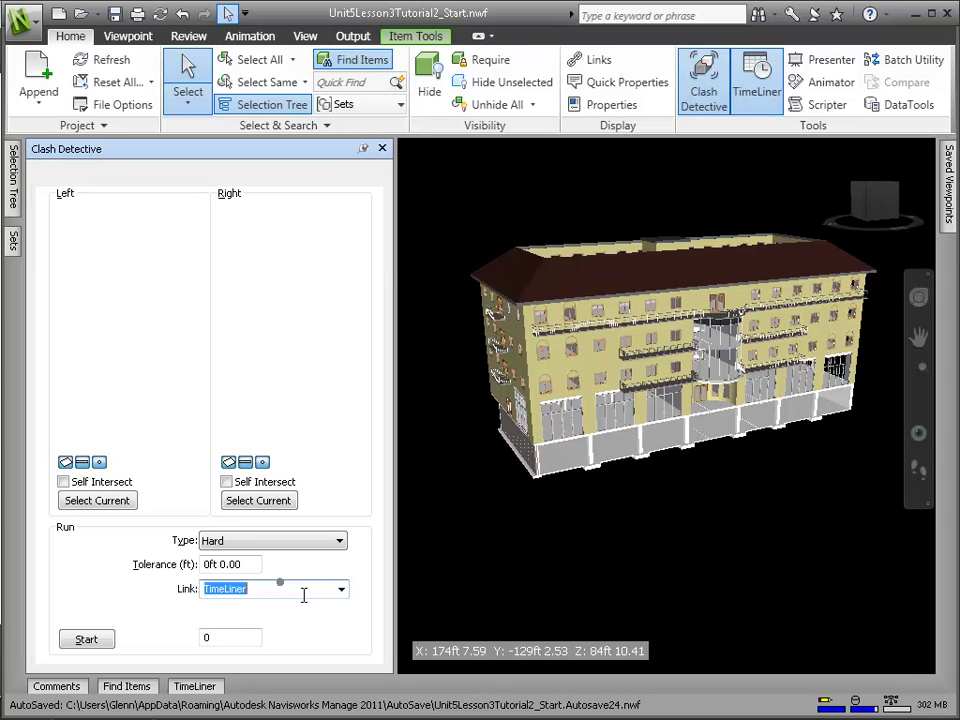
pyautogui.click(87, 639)
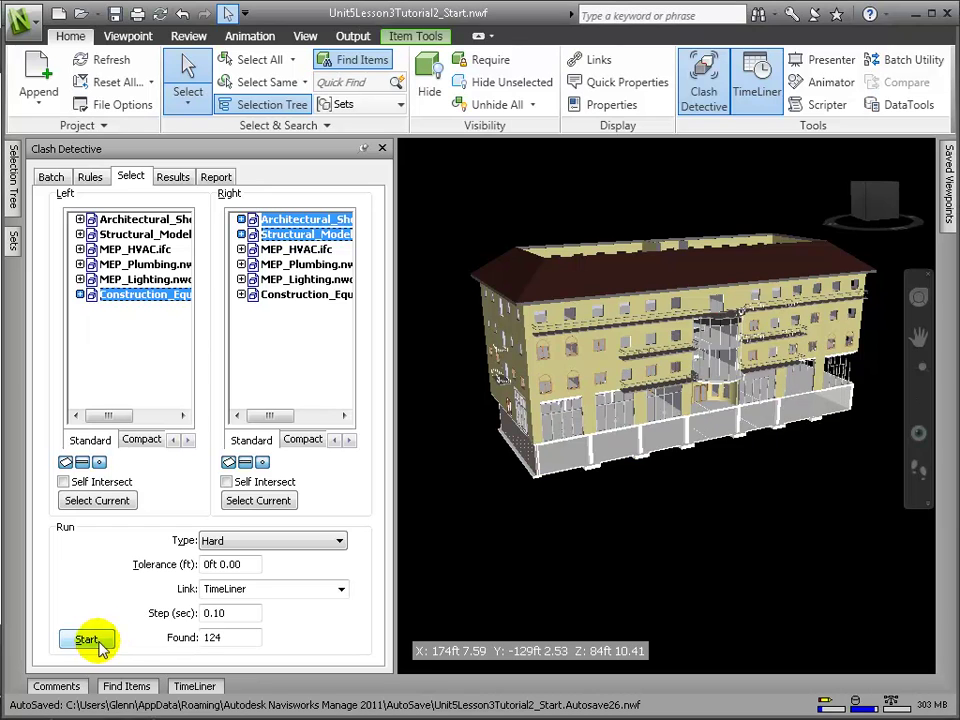
# Review Clash2, Clash5, Clash9, Clash57 and Clash61 in the results, then reopen TimeLiner
pyautogui.click(172, 177)
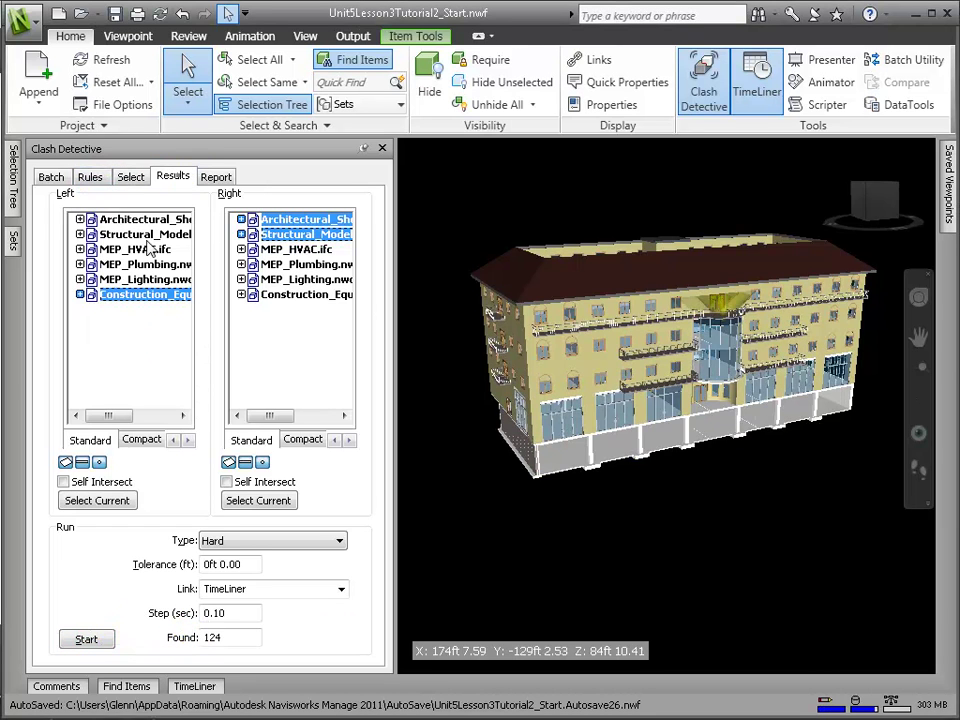
pyautogui.click(94, 254)
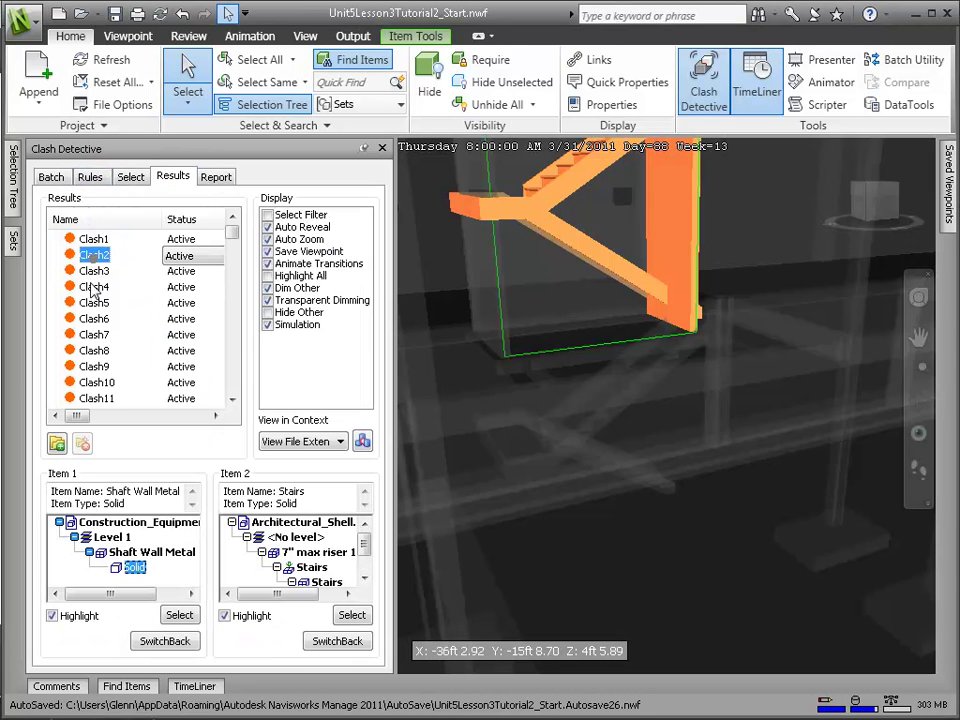
pyautogui.click(94, 302)
pyautogui.click(96, 366)
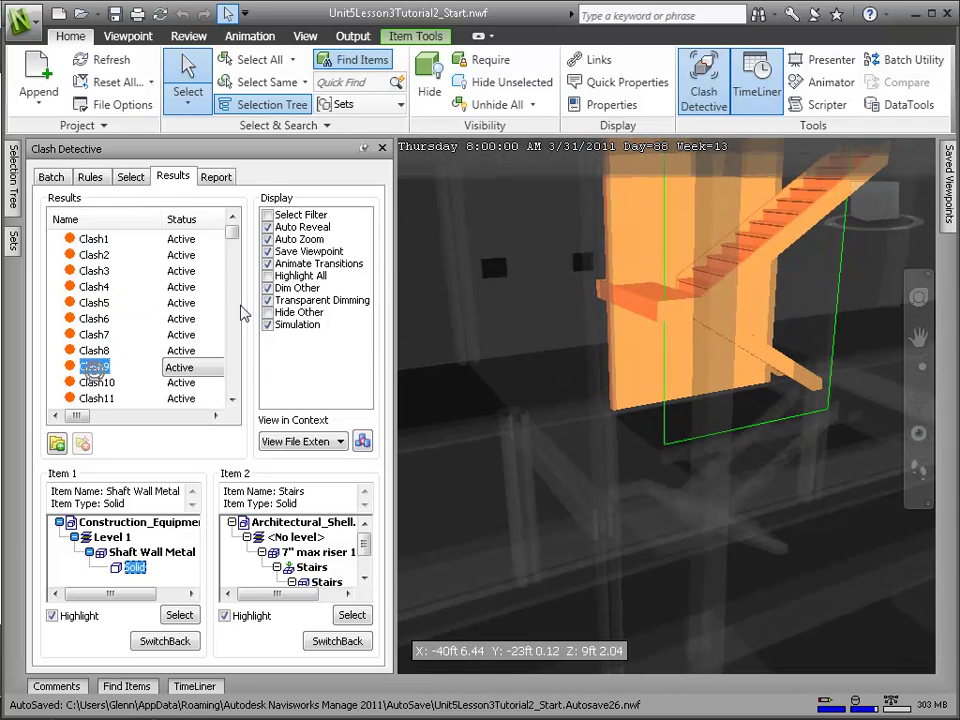
pyautogui.moveTo(234, 240)
pyautogui.mouseDown()
pyautogui.moveTo(229, 358)
pyautogui.moveTo(141, 268)
pyautogui.moveTo(200, 300)
pyautogui.moveTo(236, 250)
pyautogui.mouseUp()
pyautogui.click(236, 250)
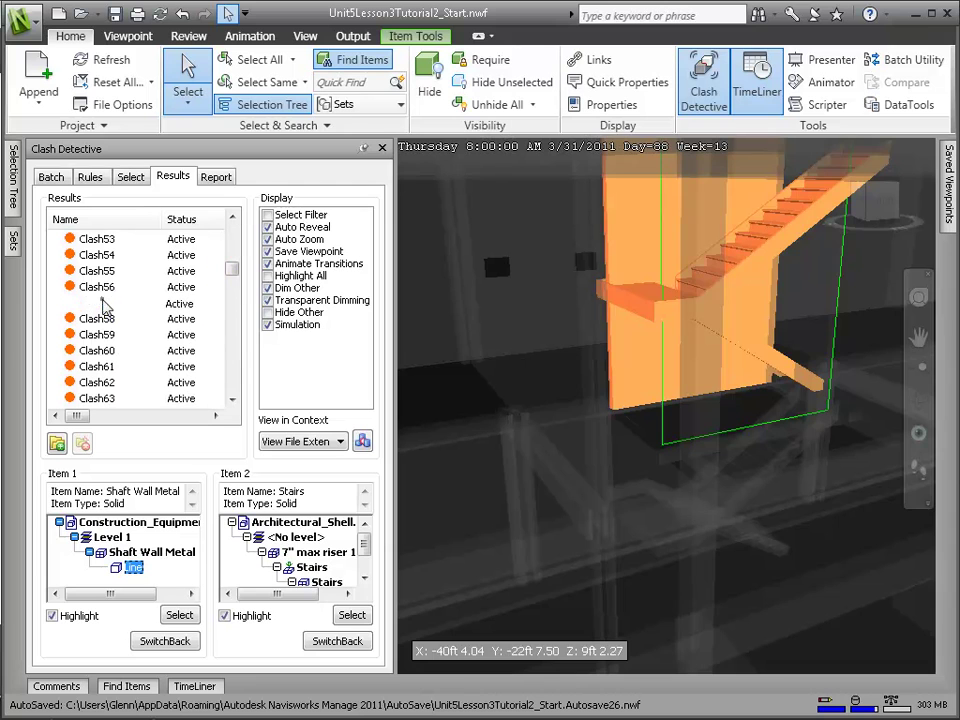
pyautogui.click(97, 302)
pyautogui.click(88, 368)
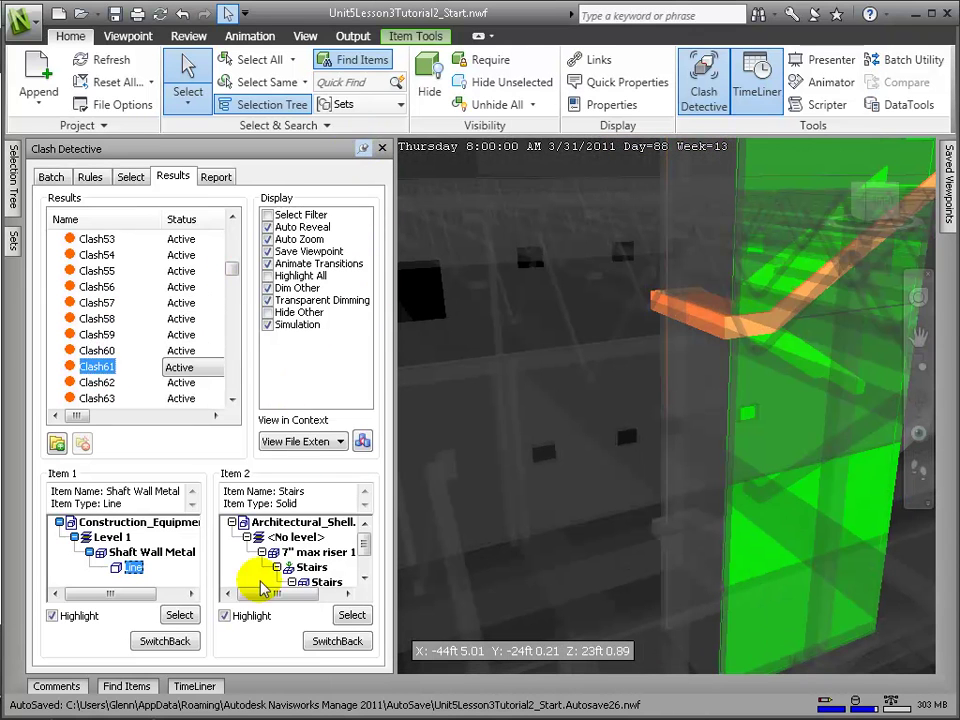
pyautogui.click(194, 686)
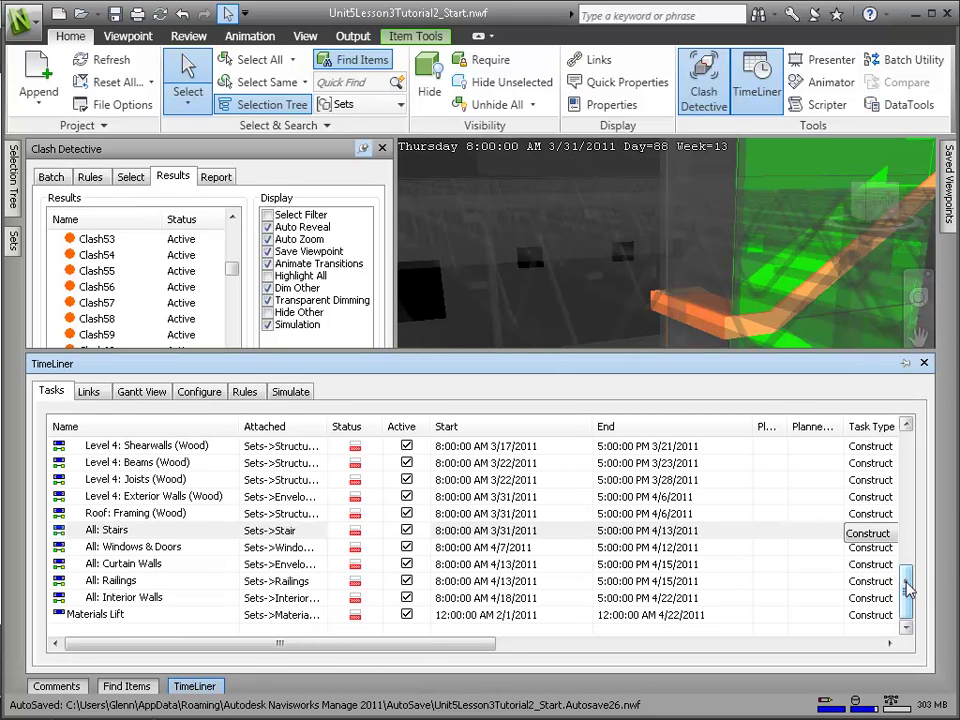
# Check the Materials Lift start and end dates in the calendar pickers
pyautogui.click(555, 533)
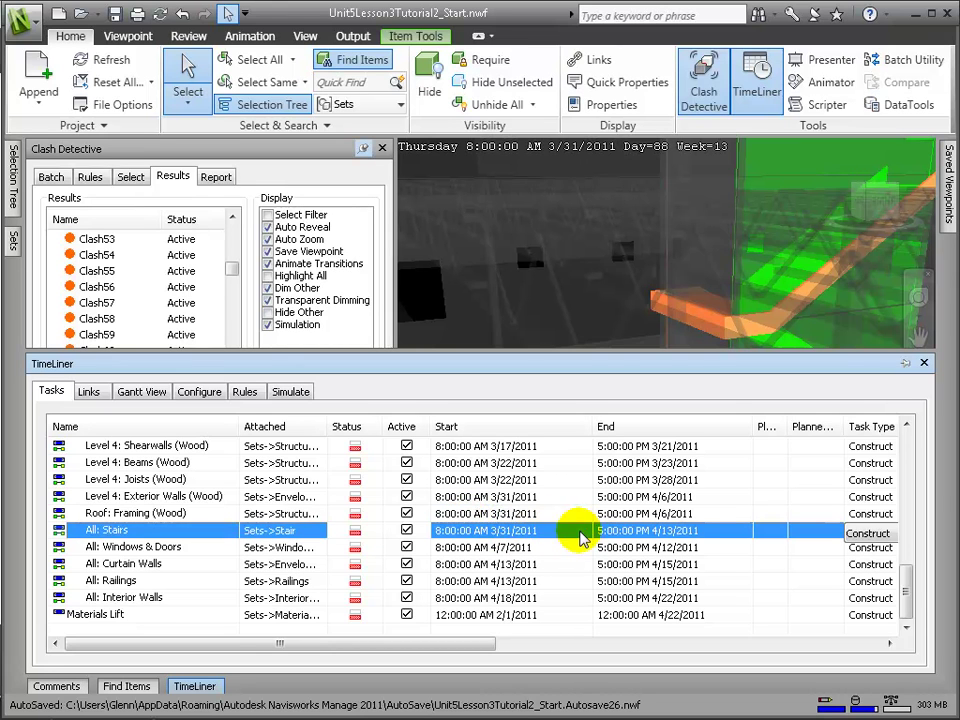
pyautogui.click(574, 615)
pyautogui.click(580, 616)
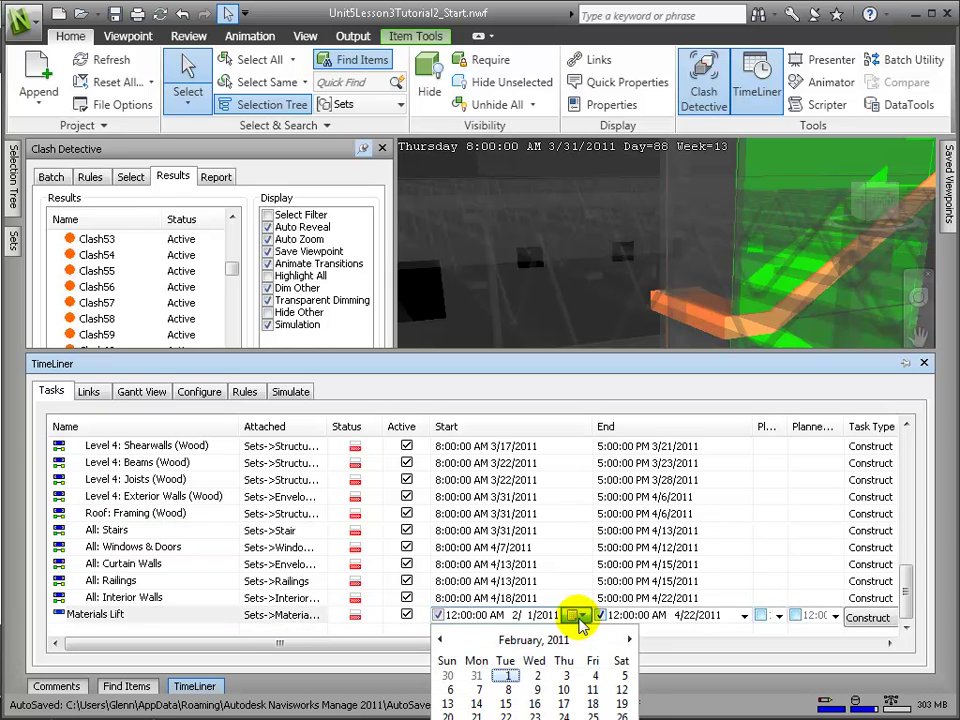
pyautogui.click(746, 617)
pyautogui.click(745, 617)
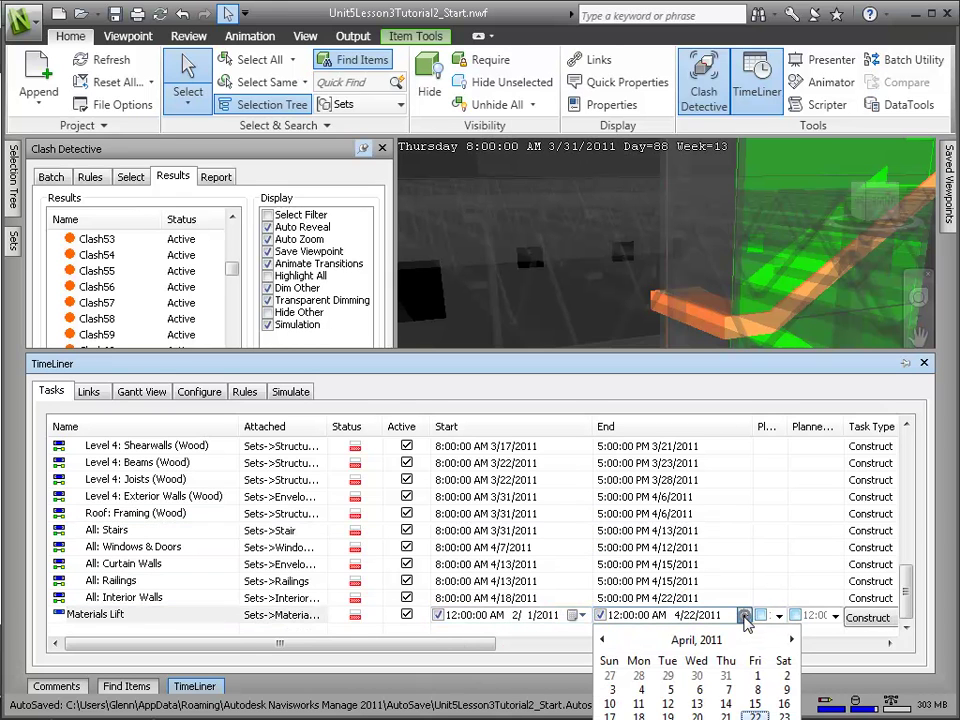
pyautogui.click(605, 638)
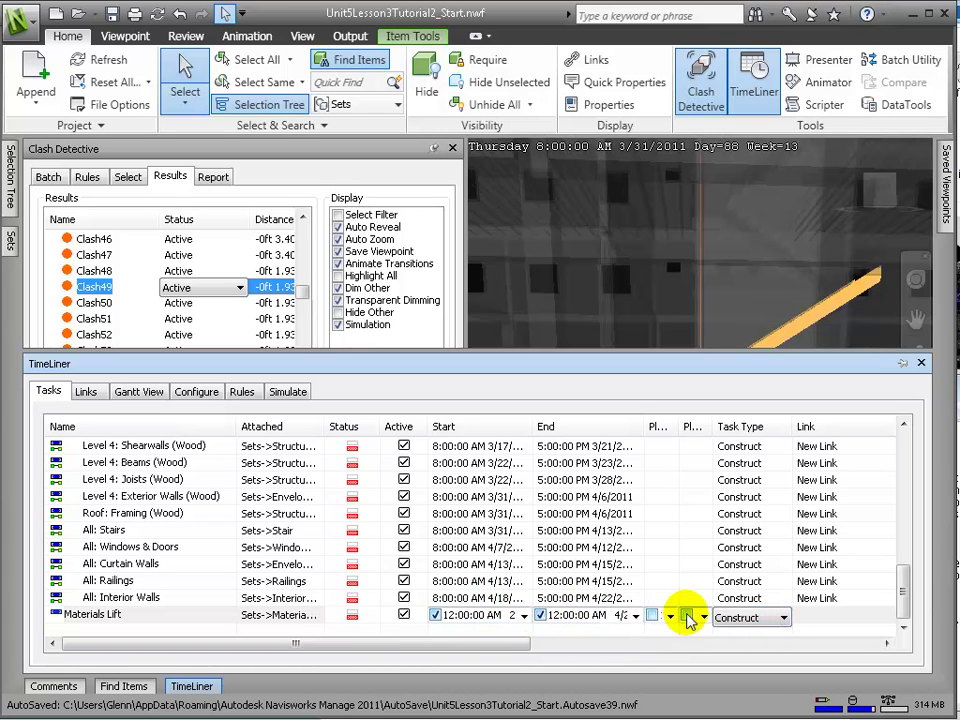
# Change the Materials Lift task type to Temporary and go to the Configure page
pyautogui.click(784, 617)
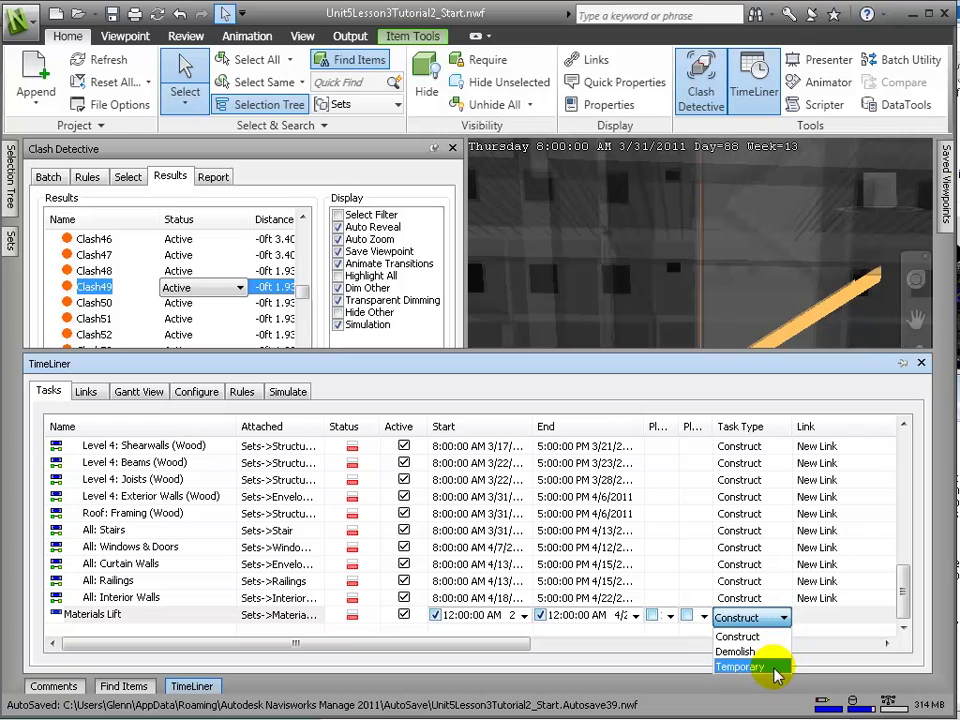
pyautogui.click(775, 667)
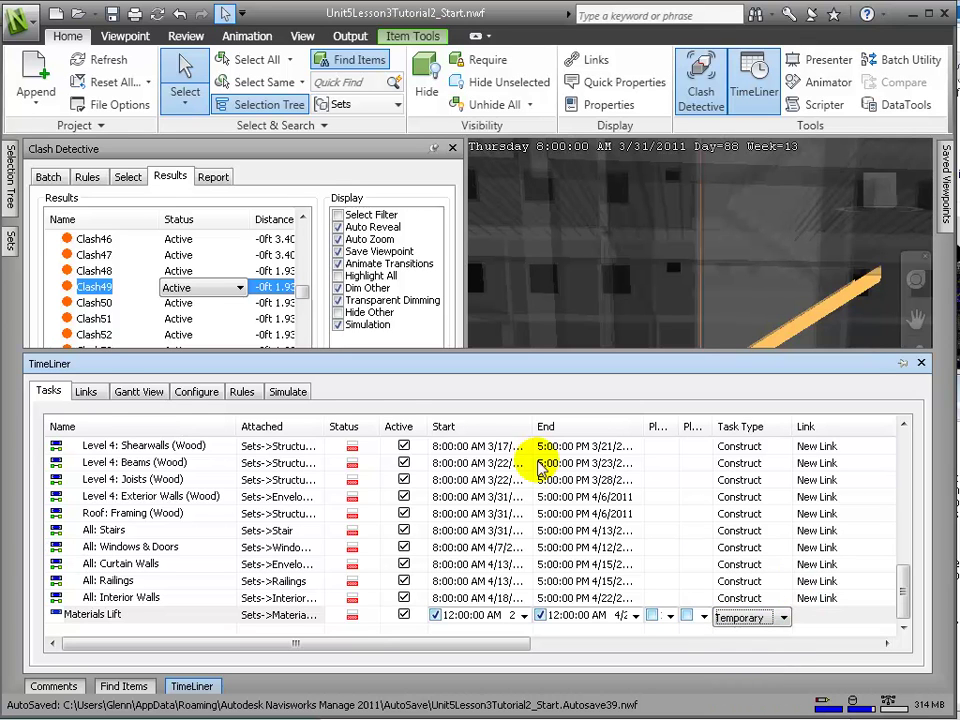
pyautogui.click(199, 391)
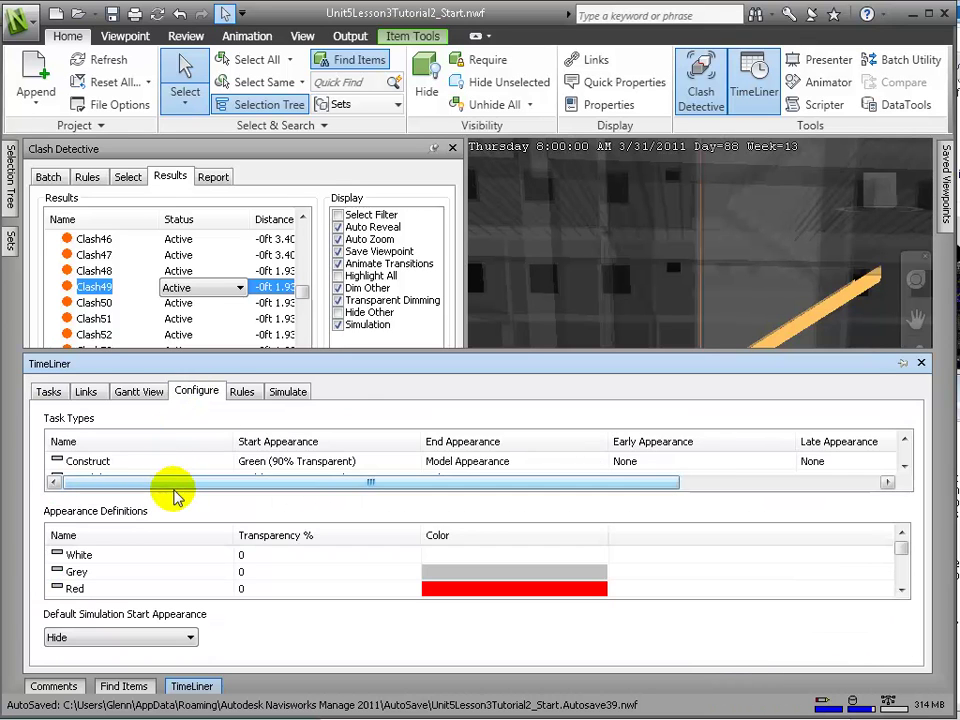
# Select the Temporary task type and give it a Yellow (90% Transparent) start appearance
pyautogui.moveTo(221, 350); pyautogui.dragTo(223, 304)
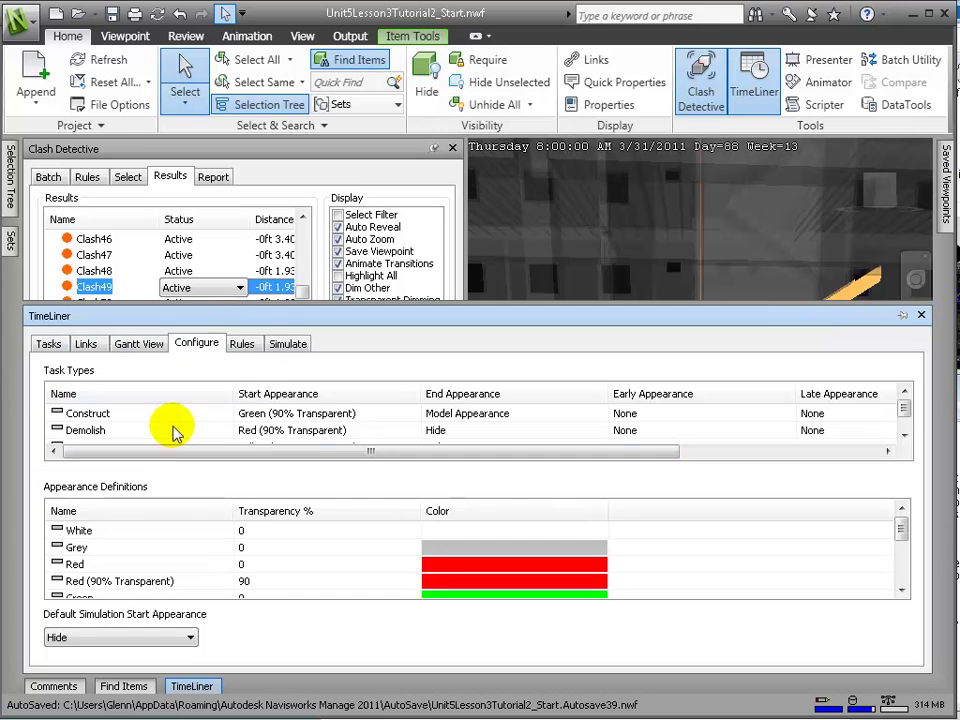
pyautogui.click(106, 433)
pyautogui.press('Down')
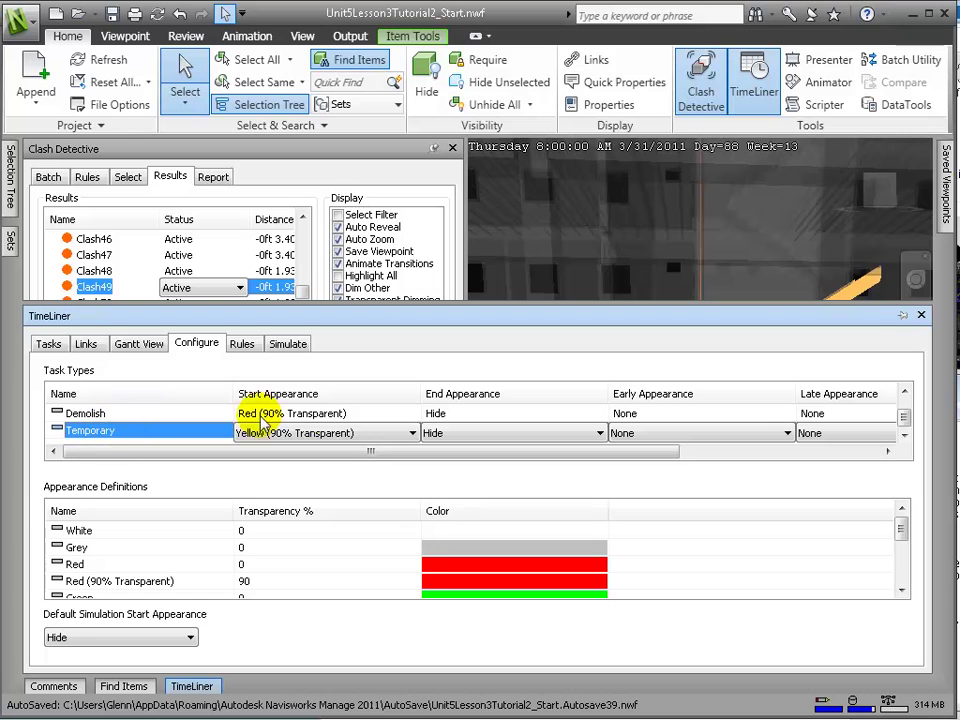
pyautogui.click(411, 432)
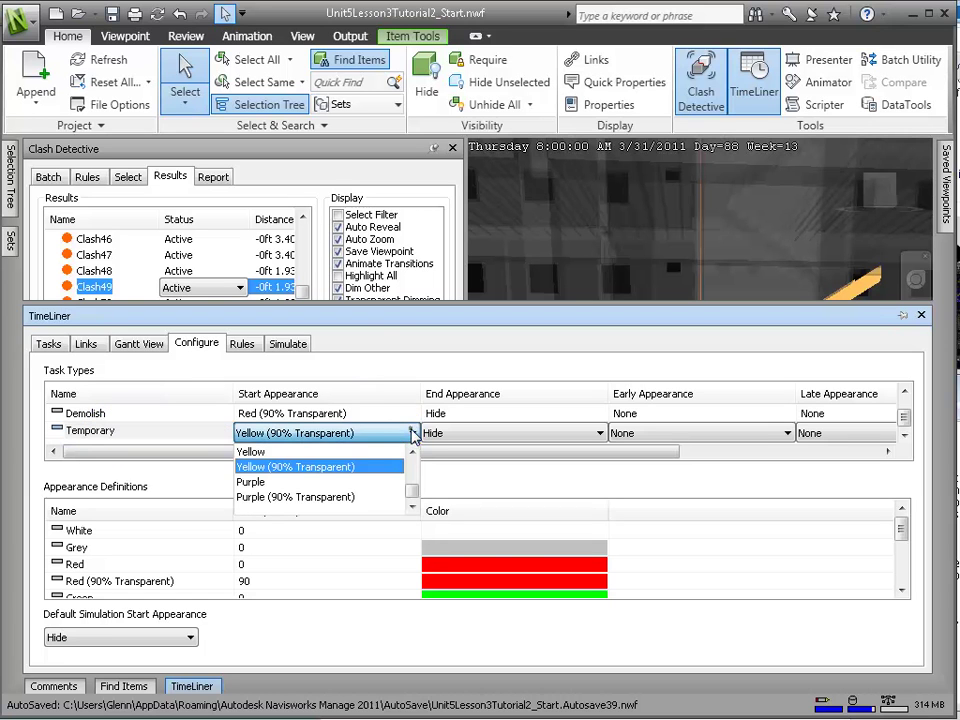
pyautogui.click(349, 466)
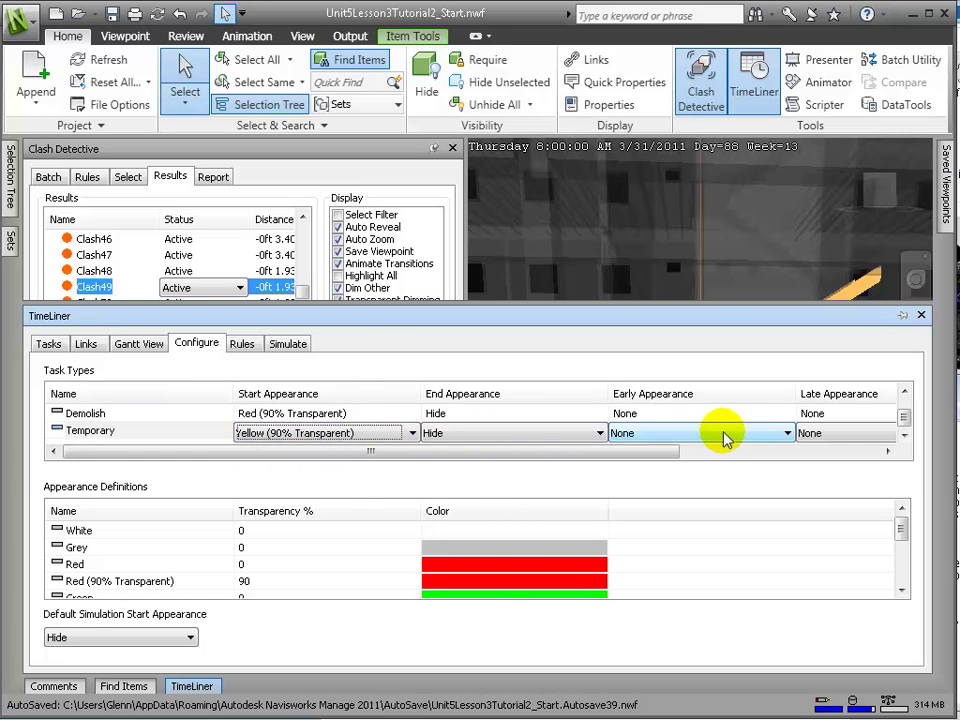